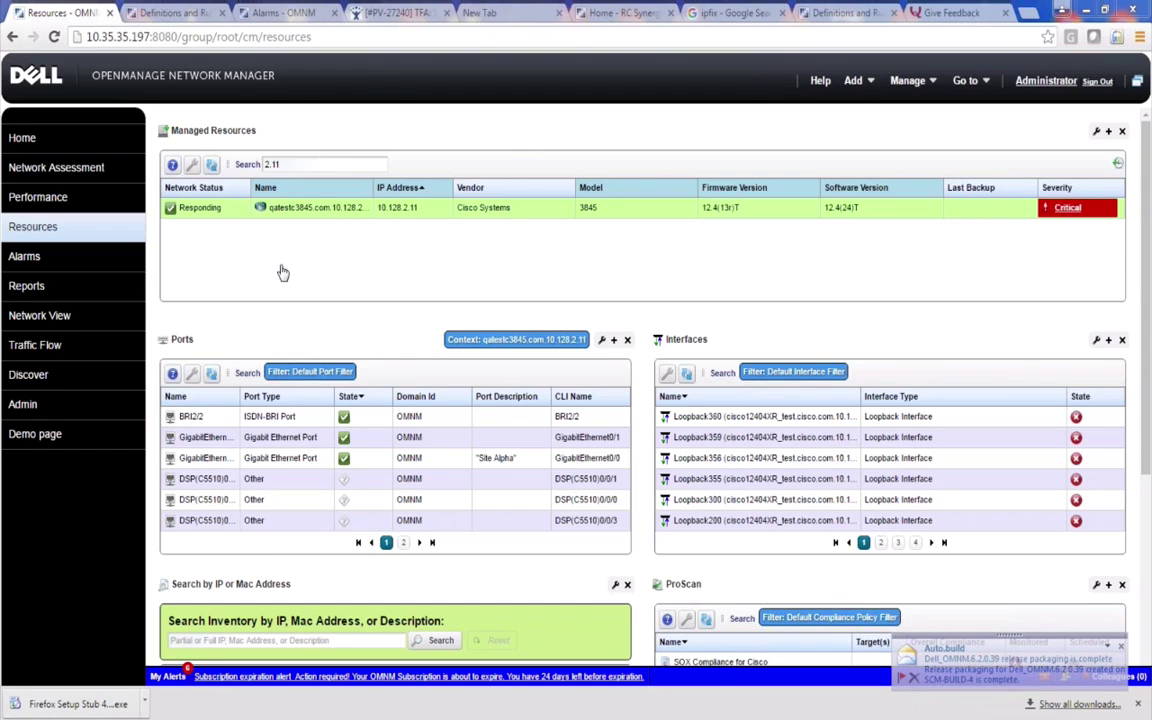
# Step: Widen the Ports grid's Name column, then go through Definitions and Rules to the Alarms - OMNM page
pyautogui.click(230, 437)
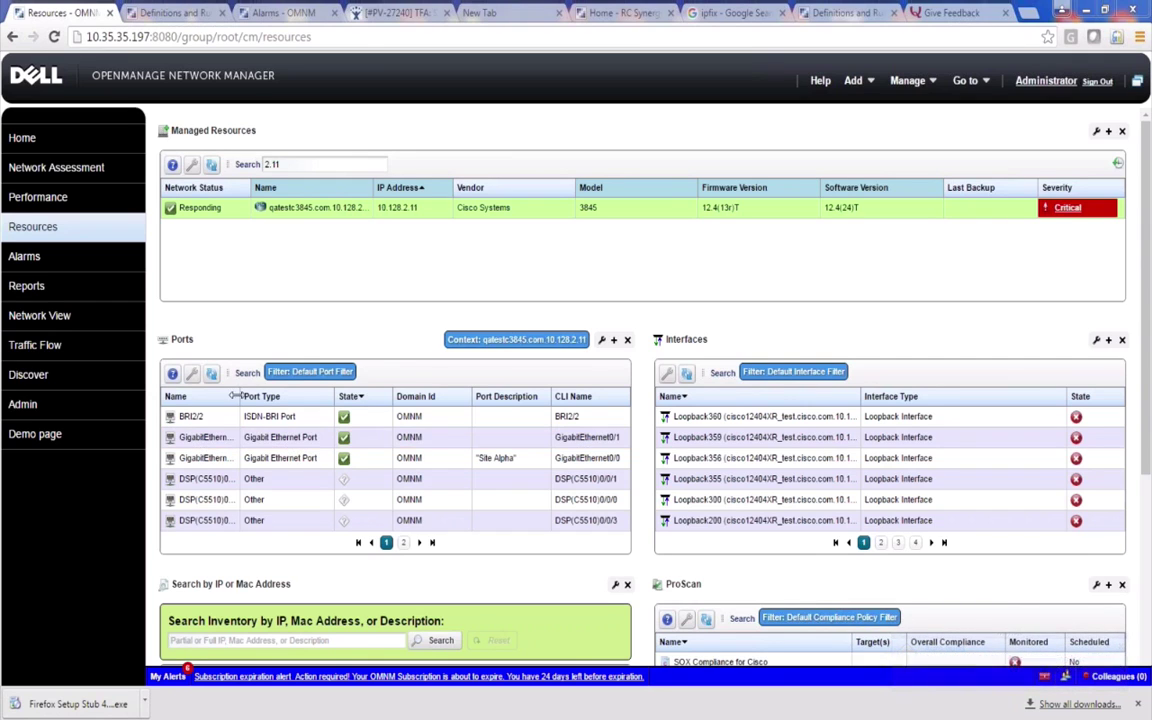
pyautogui.moveTo(238, 396); pyautogui.dragTo(257, 396)
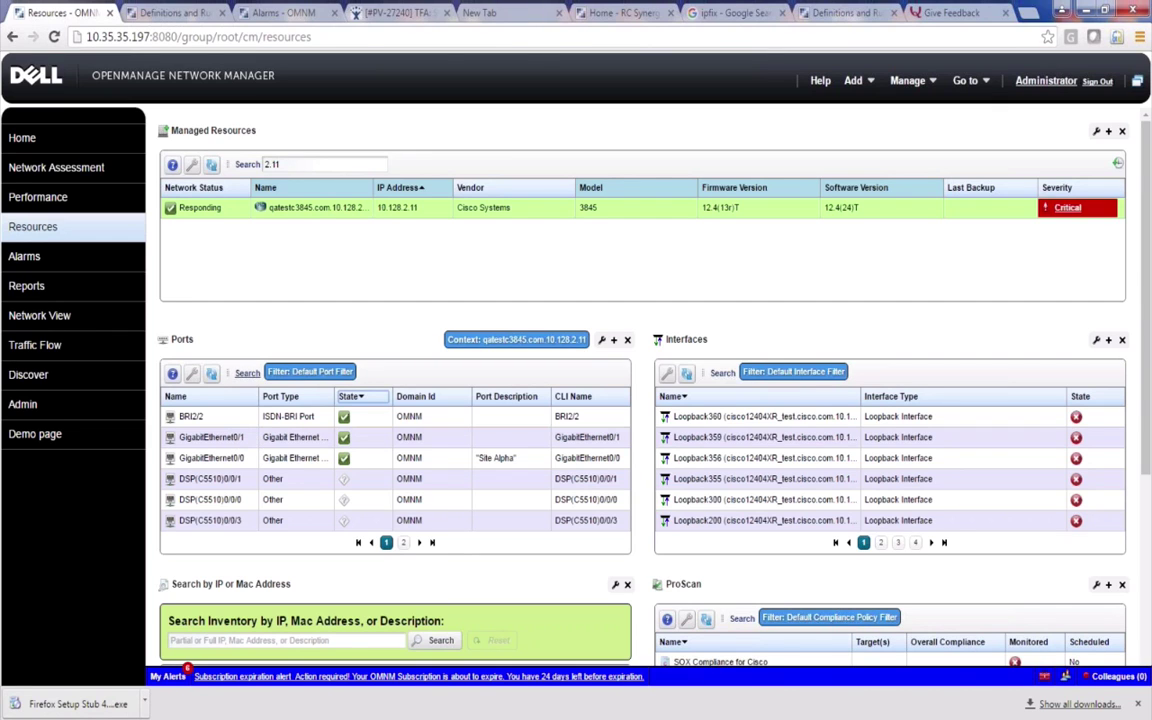
pyautogui.click(176, 13)
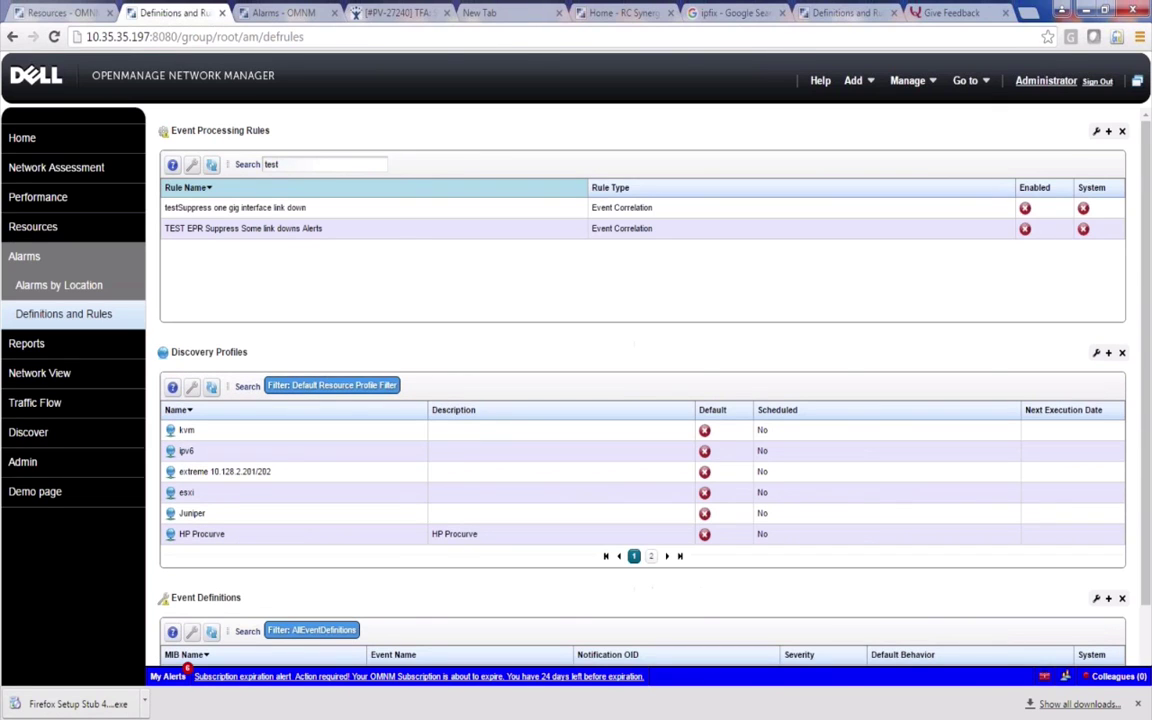
pyautogui.click(257, 12)
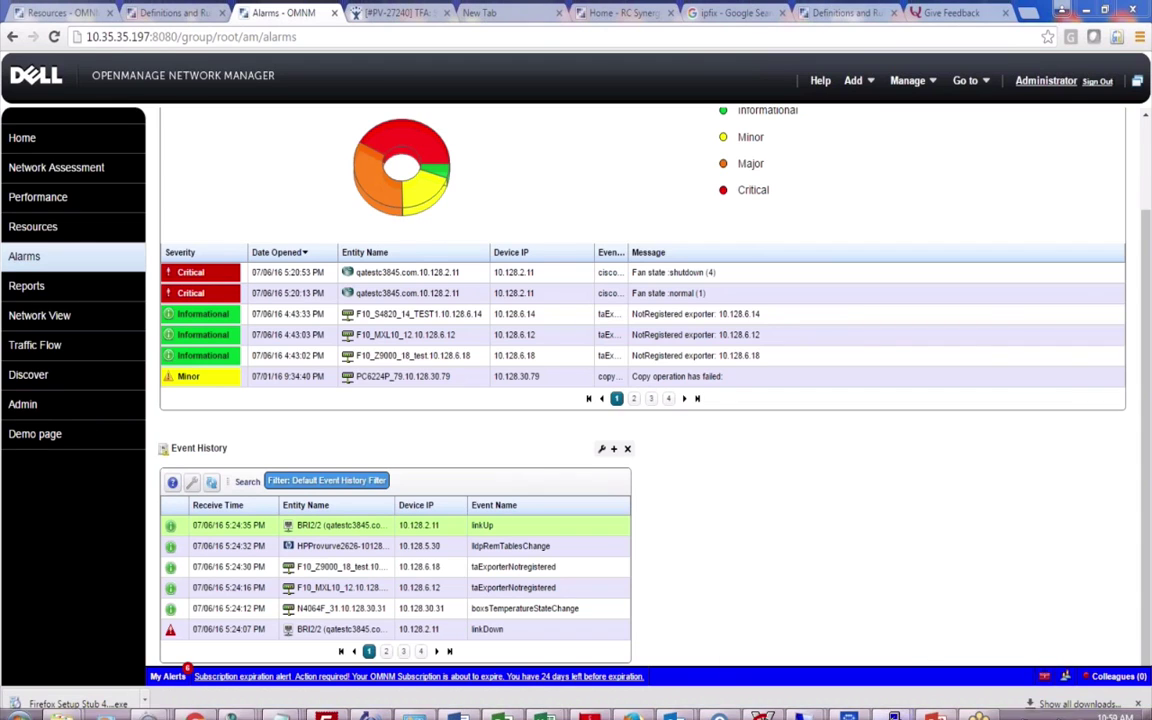
# Step: In the router's PuTTY session, shut down interface gigabitEthernet 0/1
pyautogui.hotkey('alt', 'Tab')
pyautogui.moveTo(424, 122); pyautogui.dragTo(463, 128)
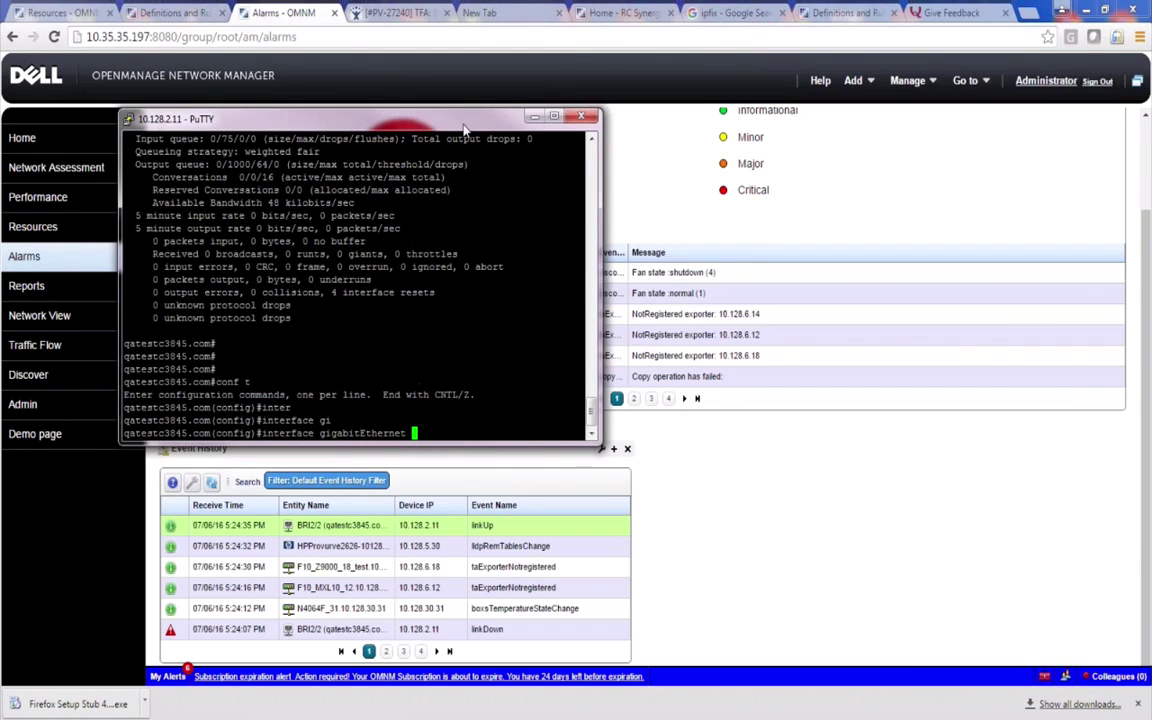
pyautogui.write('0/1')
pyautogui.press('Return')
pyautogui.write('shut')
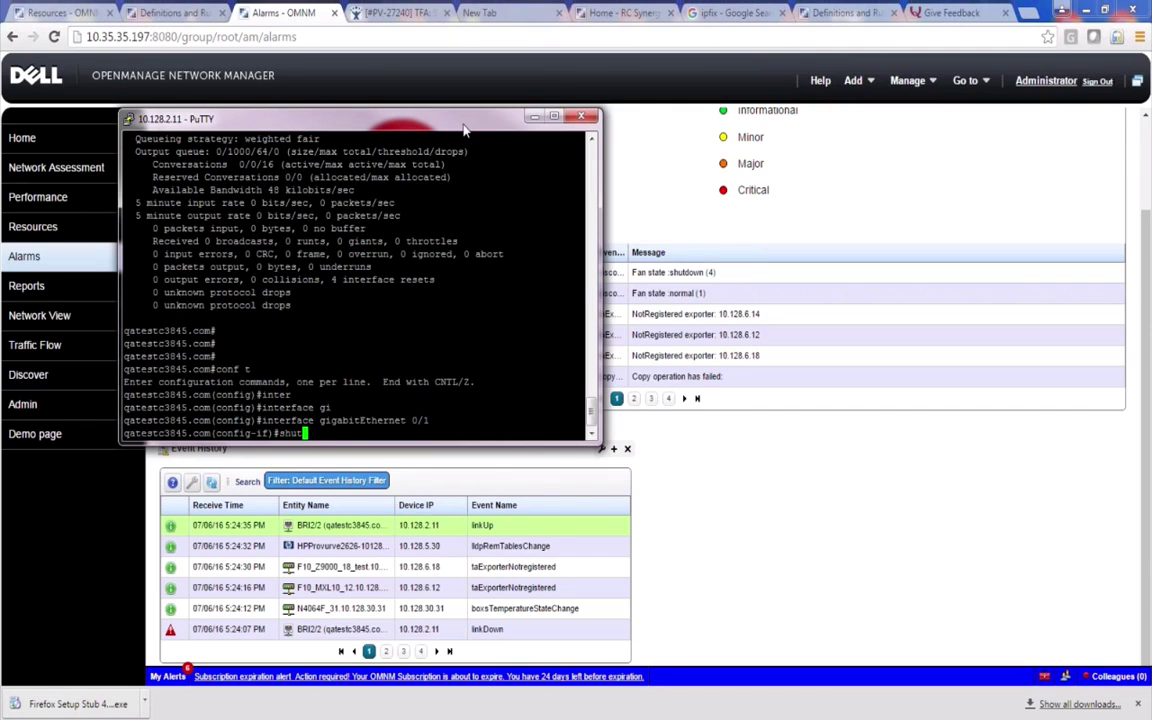
pyautogui.press('Return')
# Step: Enter interface BRI 2/2 and shut it down
pyautogui.write('interface gigabitEthernet 0/1')
pyautogui.press('BackSpace')
pyautogui.press('BackSpace')
pyautogui.press('BackSpace')
pyautogui.press('BackSpace')
pyautogui.press('BackSpace')
pyautogui.press('BackSpace')
pyautogui.press('BackSpace')
pyautogui.press('BackSpace')
pyautogui.press('BackSpace')
pyautogui.press('BackSpace')
pyautogui.press('BackSpace')
pyautogui.press('BackSpace')
pyautogui.press('BackSpace')
pyautogui.press('BackSpace')
pyautogui.press('BackSpace')
pyautogui.press('BackSpace')
pyautogui.press('BackSpace')
pyautogui.press('BackSpace')
pyautogui.press('BackSpace')
pyautogui.write('BR')
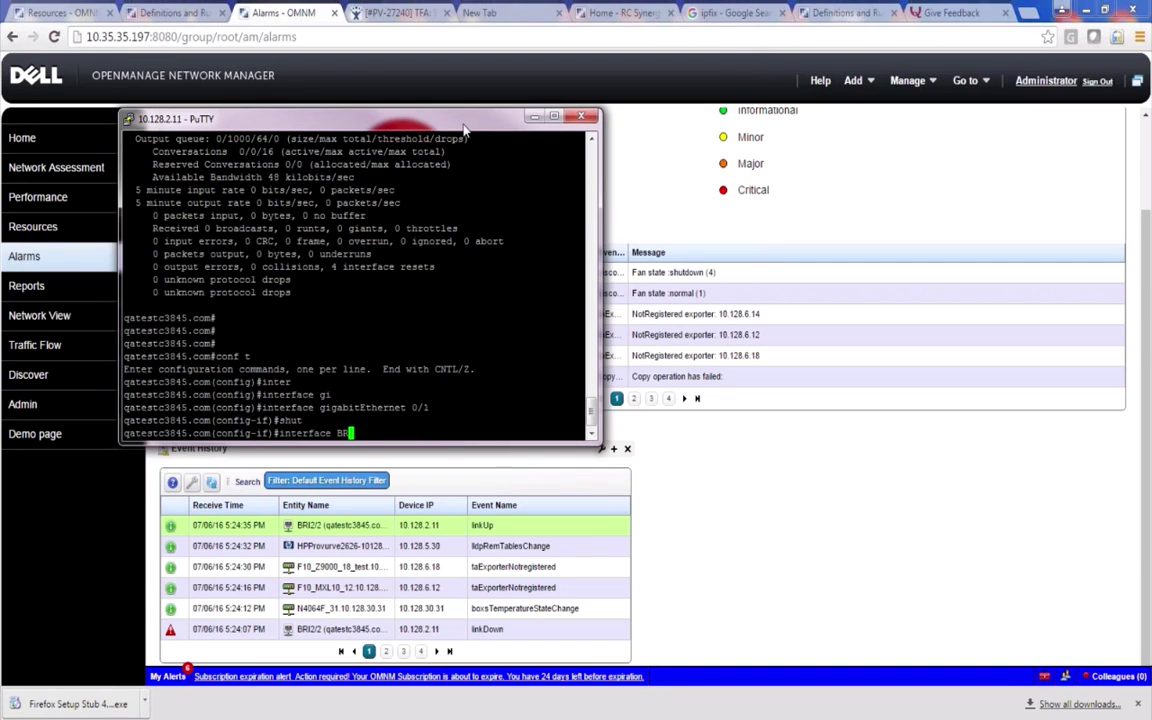
pyautogui.write('I 2/2')
pyautogui.press('Return')
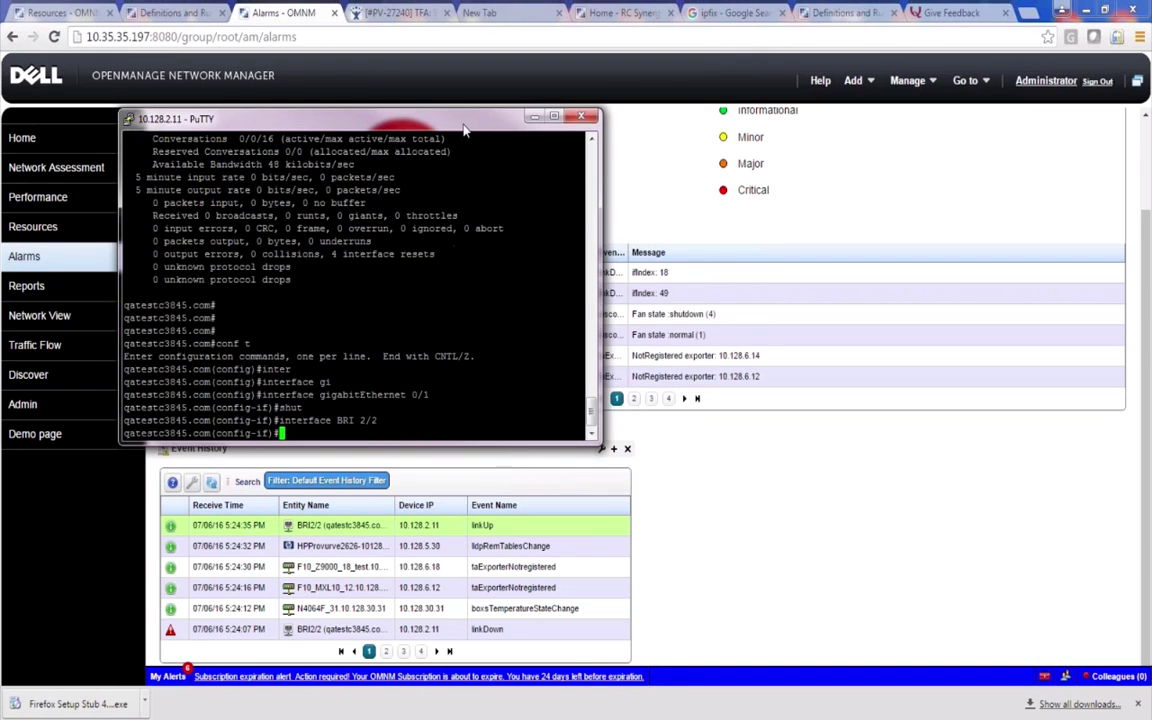
pyautogui.write('shut')
pyautogui.press('Return')
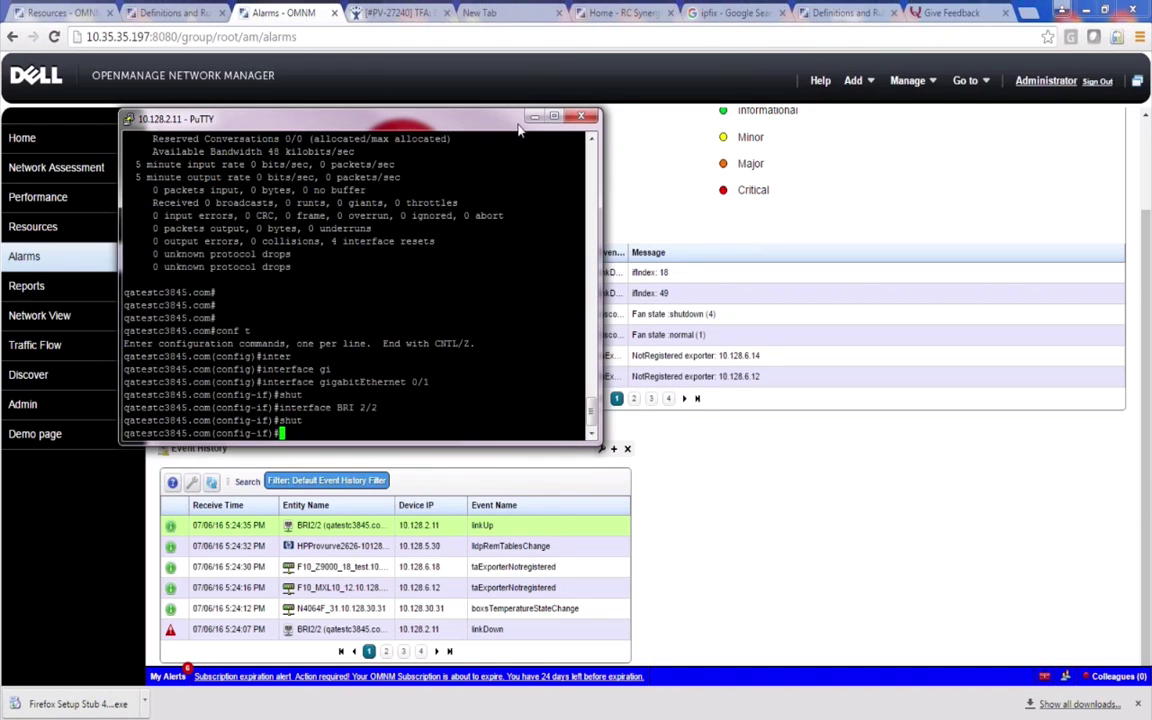
# Step: Reload the Alarms page and select the new GigabitEthernet0/1 linkDown alarm on 10.128.2.11
pyautogui.click(431, 101)
pyautogui.moveTo(805, 708)
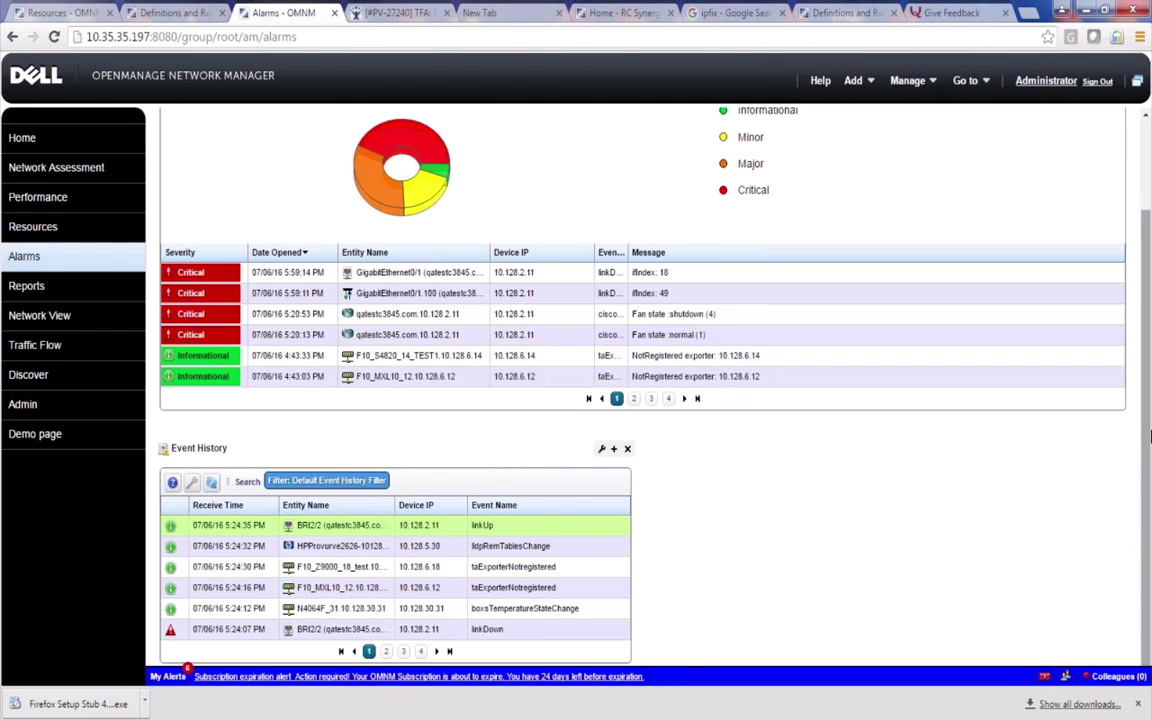
pyautogui.moveTo(1149, 421); pyautogui.dragTo(1020, 287)
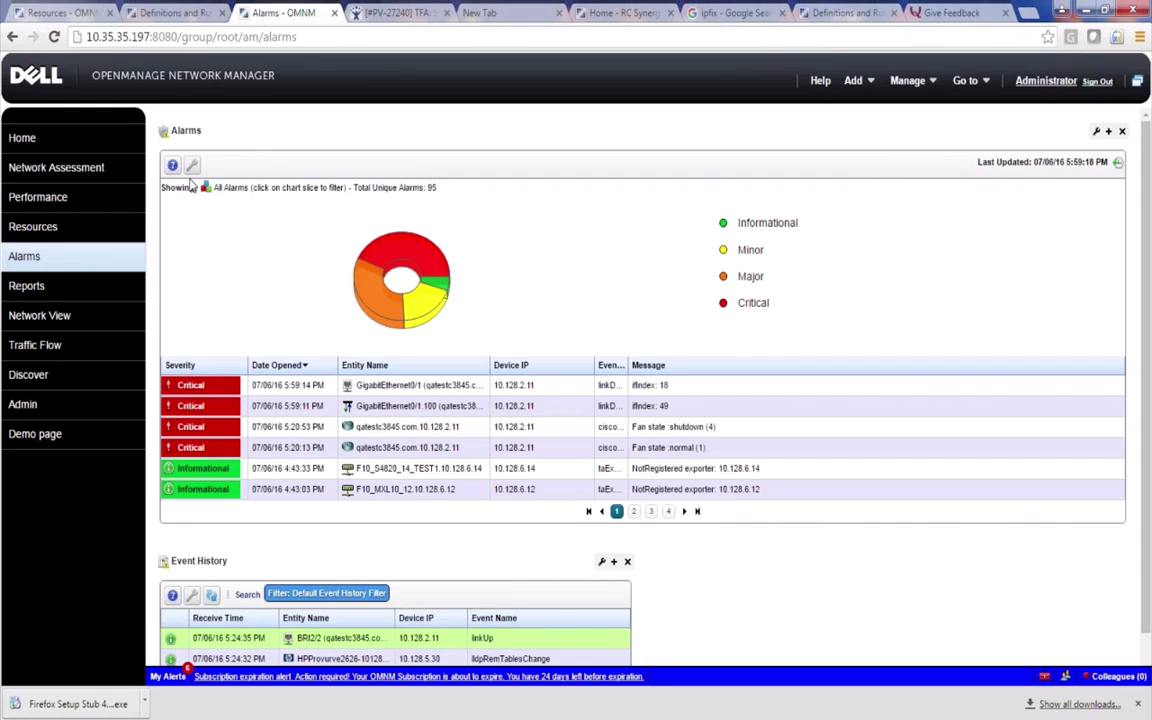
pyautogui.click(54, 36)
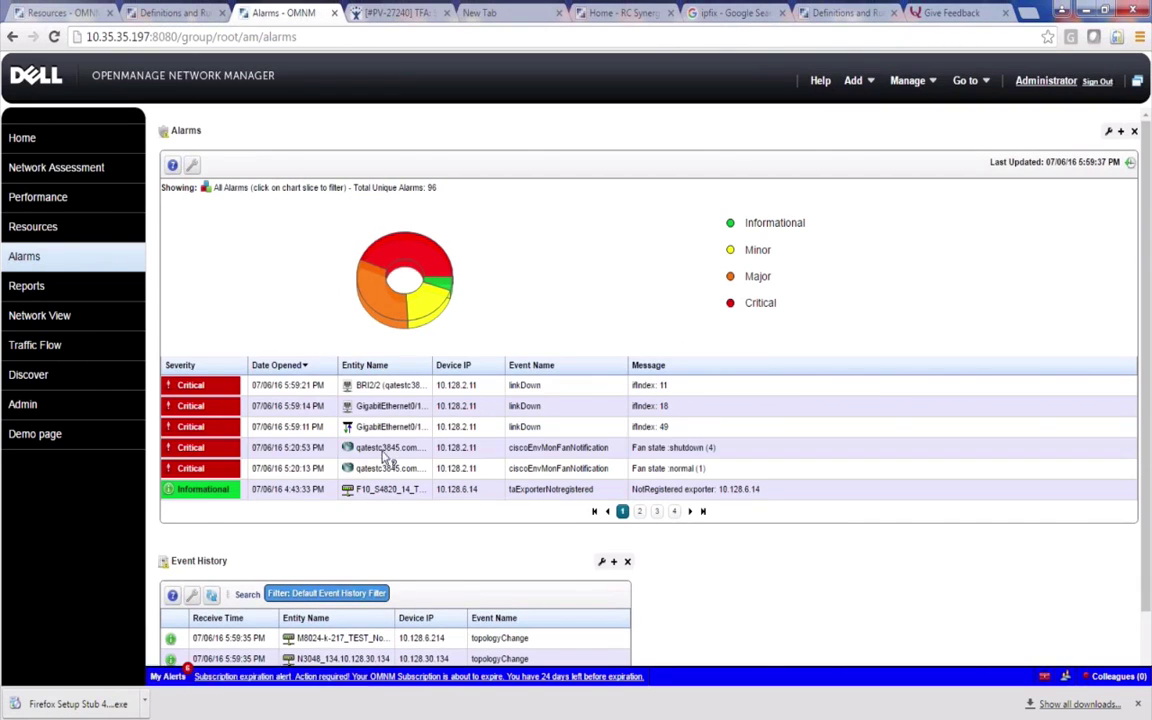
pyautogui.moveTo(405, 414)
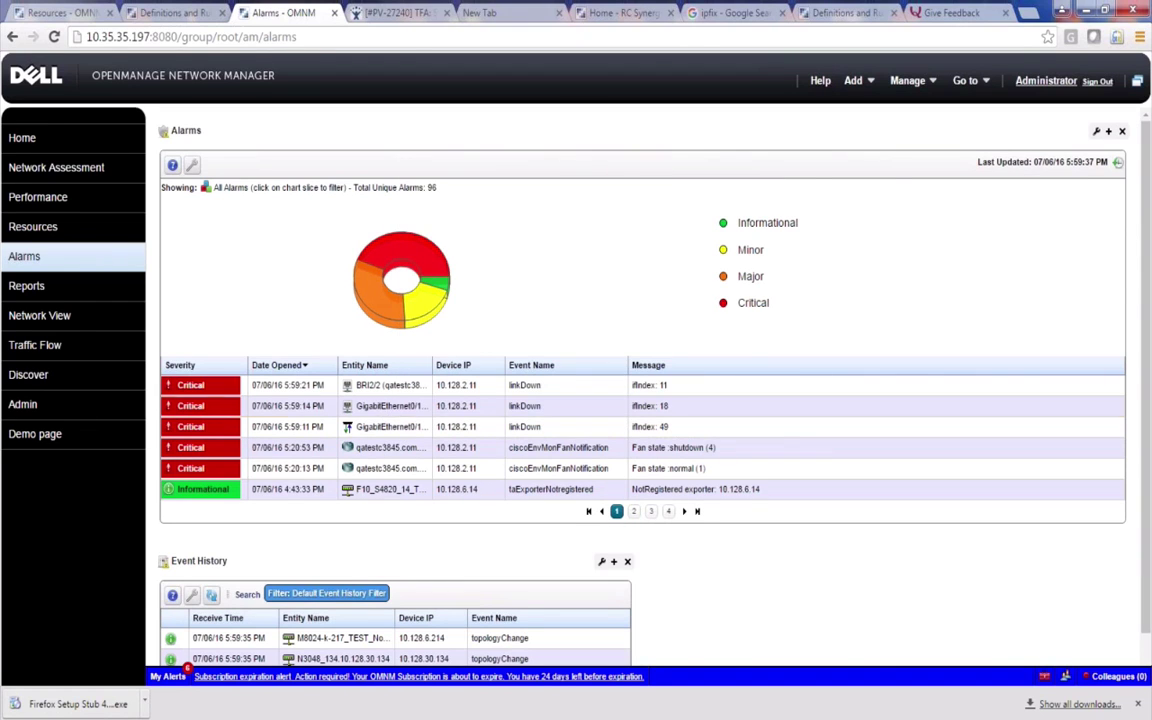
pyautogui.click(350, 412)
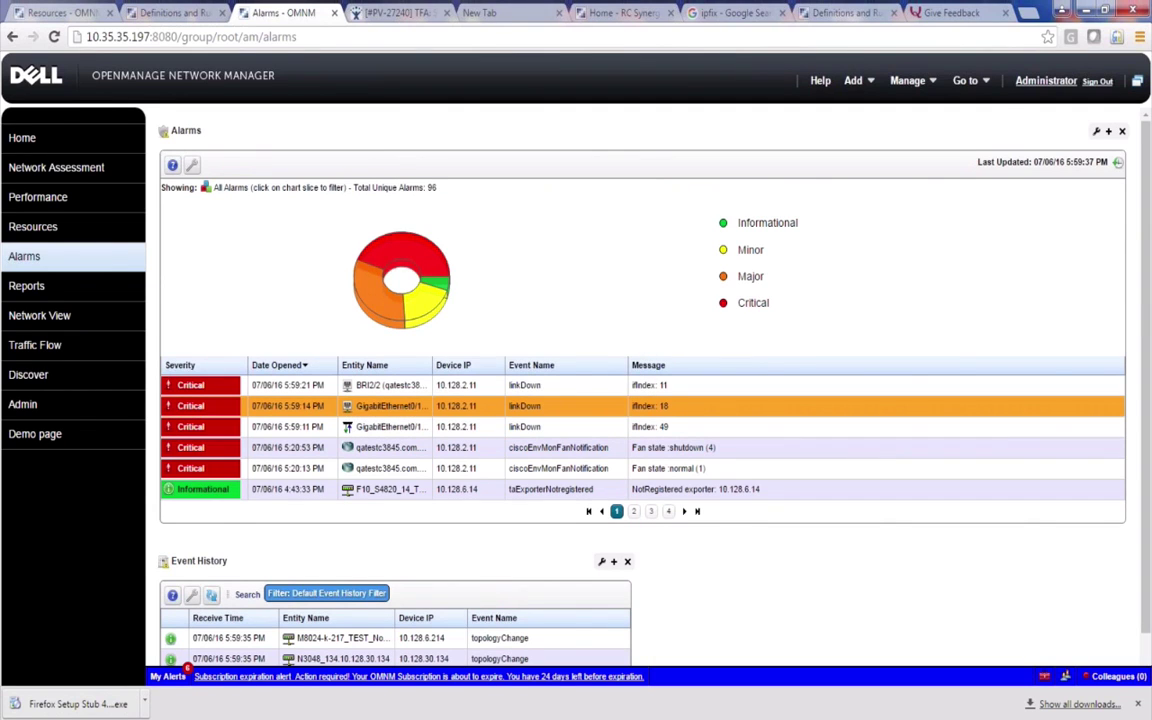
pyautogui.moveTo(385, 391)
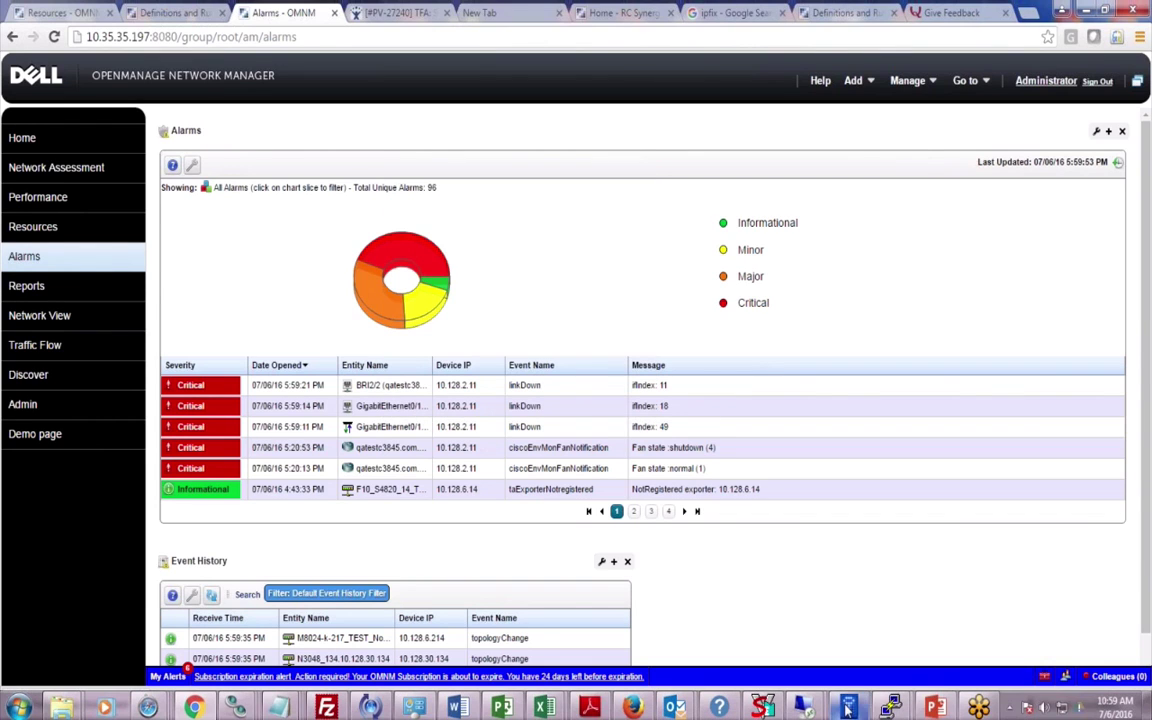
# Step: In the 10.128.2.11 PuTTY session, re-enable BRI 2/2 with no shut
pyautogui.moveTo(888, 708)
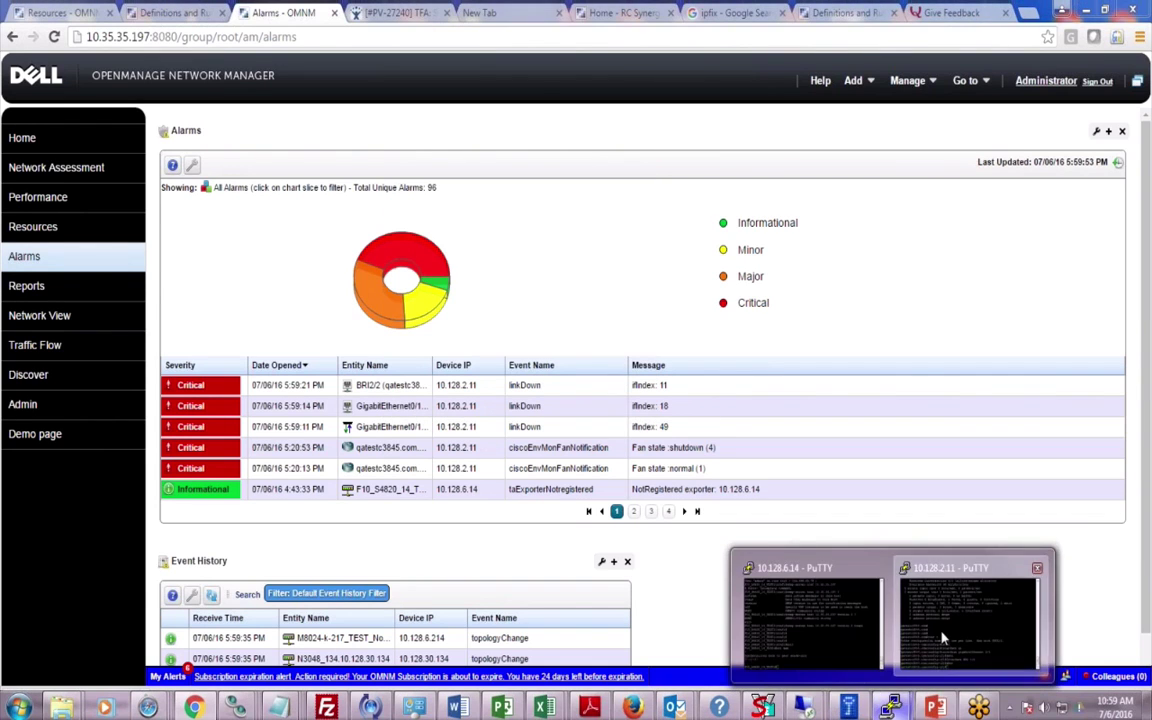
pyautogui.click(950, 600)
pyautogui.write('shut')
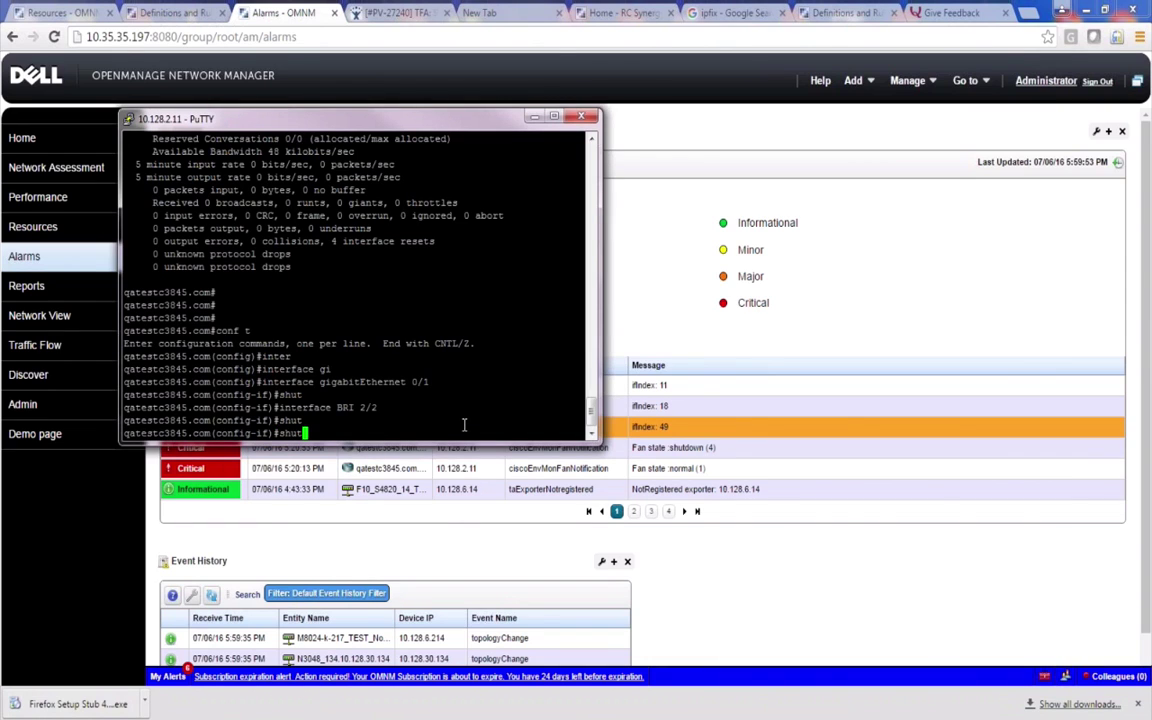
pyautogui.press('Left')
pyautogui.press('Left')
pyautogui.press('Left')
pyautogui.press('Left')
pyautogui.write('no')
pyautogui.press('Return')
# Step: Recall interface gigabitEthernet 0/1 and re-enable it with no shut
pyautogui.write('shut')
pyautogui.press('Up')
pyautogui.press('Up')
pyautogui.press('Up')
pyautogui.press('Up')
pyautogui.press('Up')
pyautogui.press('Return')
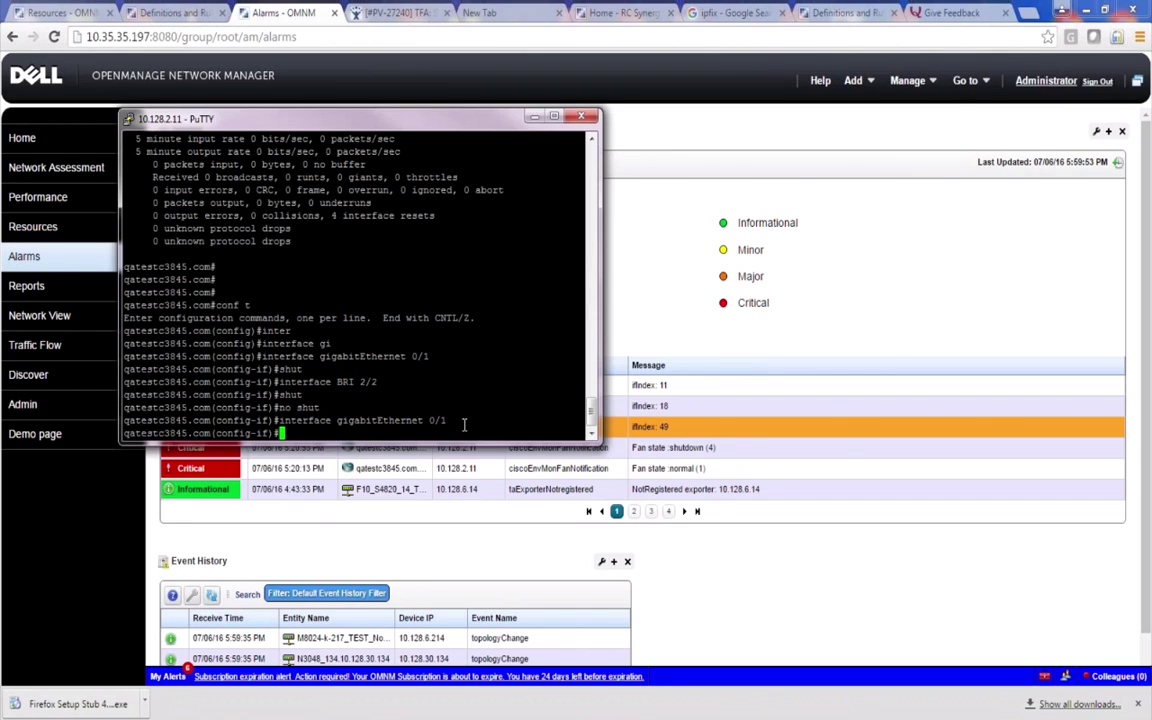
pyautogui.write('no shut')
pyautogui.press('Return')
pyautogui.moveTo(405, 117); pyautogui.dragTo(12, 117)
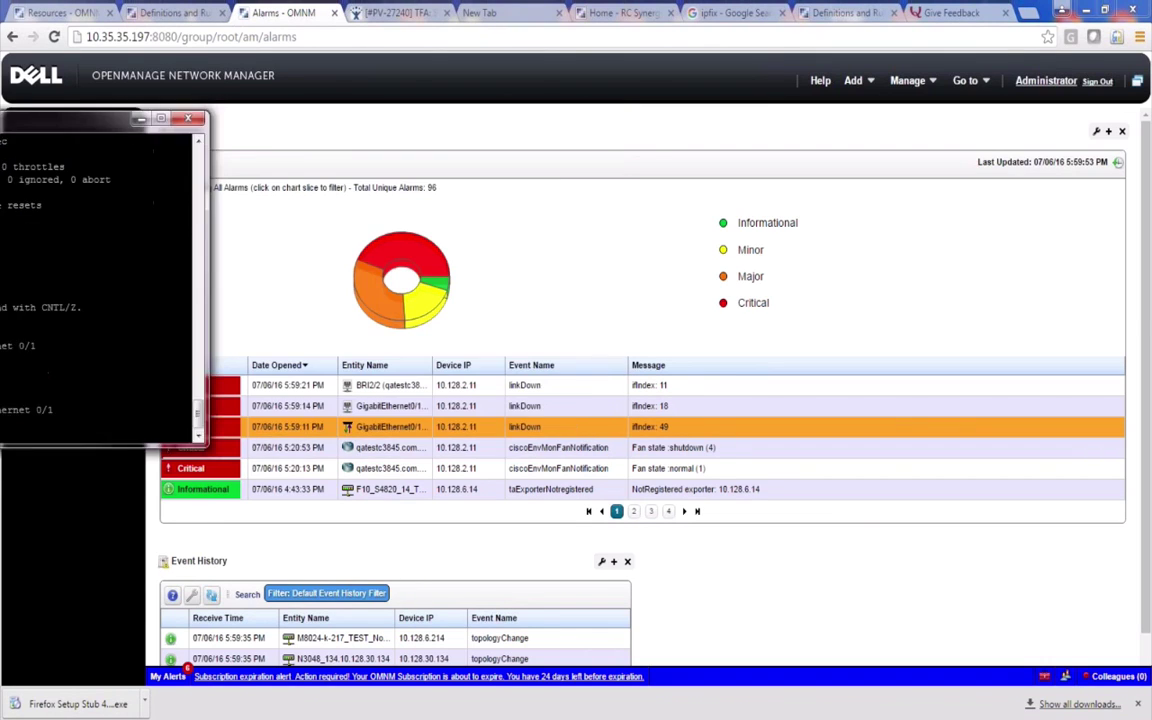
# Step: Reload the Alarms page to check current alarms, then go to Definitions and Rules
pyautogui.click(140, 118)
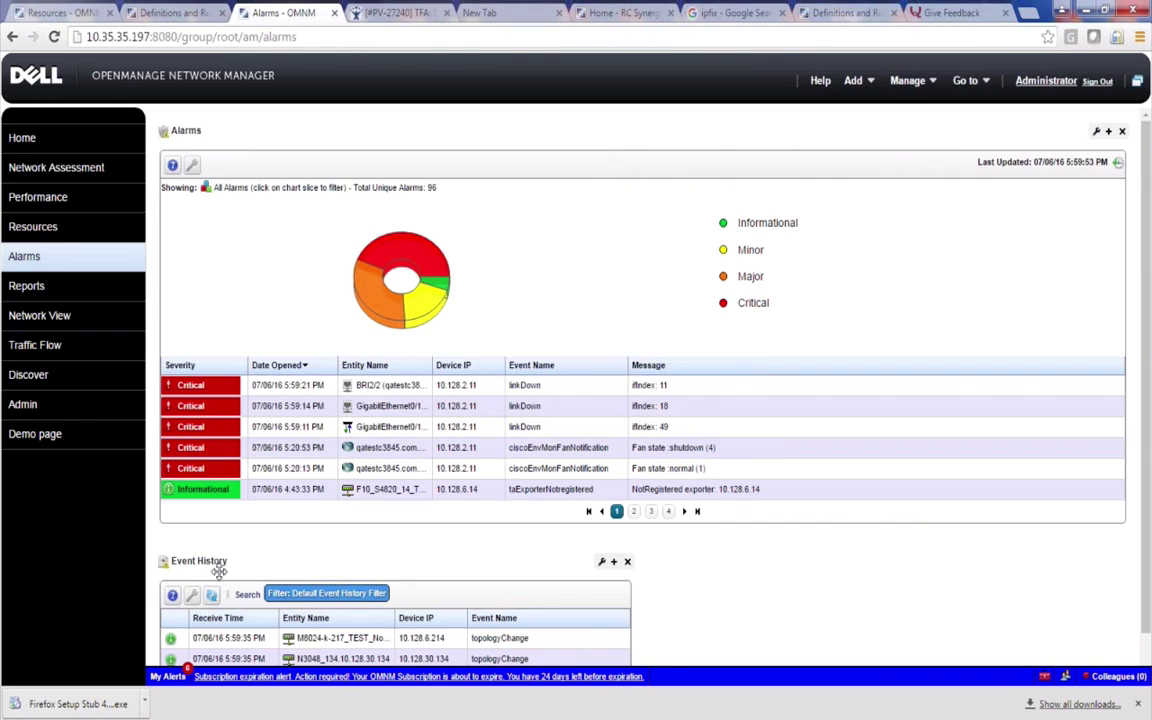
pyautogui.click(55, 37)
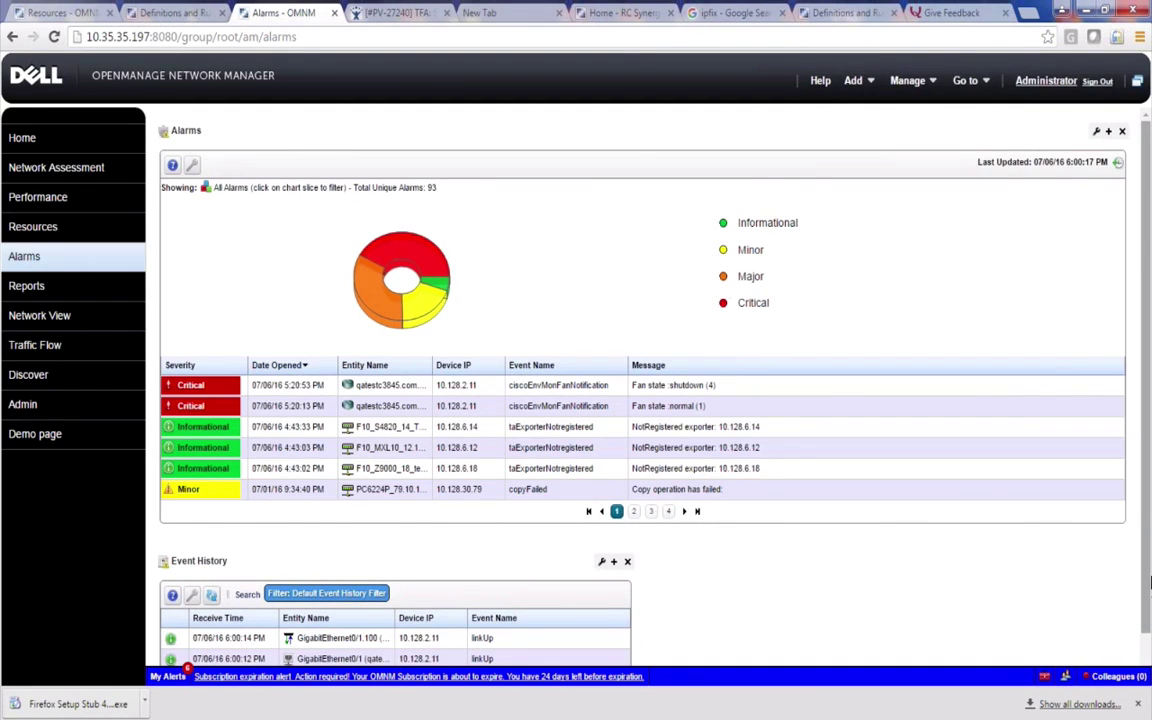
pyautogui.scroll(-2, 1150, 585)
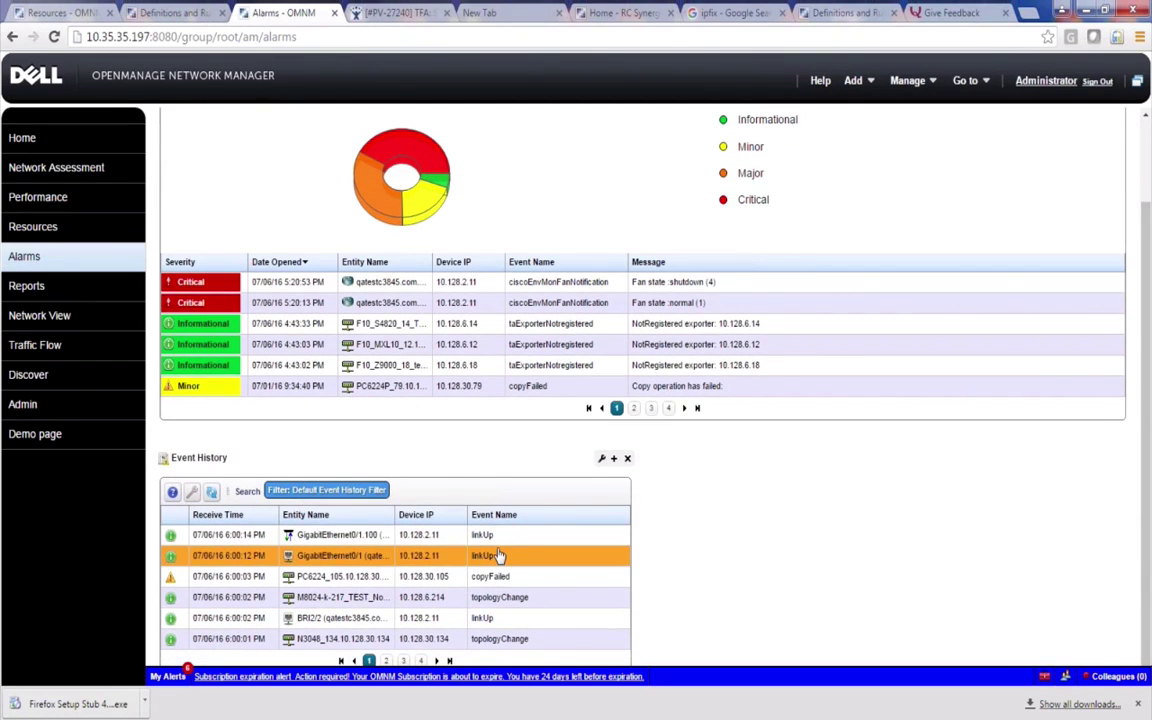
pyautogui.scroll(2, 1146, 458)
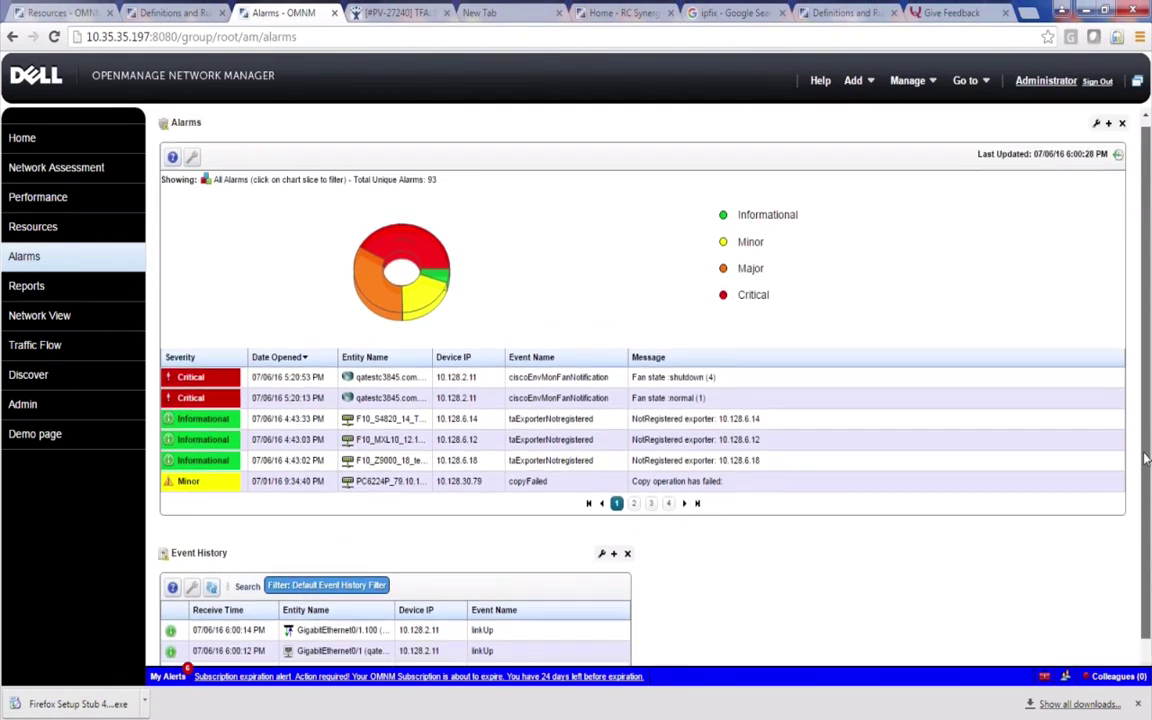
pyautogui.moveTo(1146, 458); pyautogui.dragTo(1146, 453)
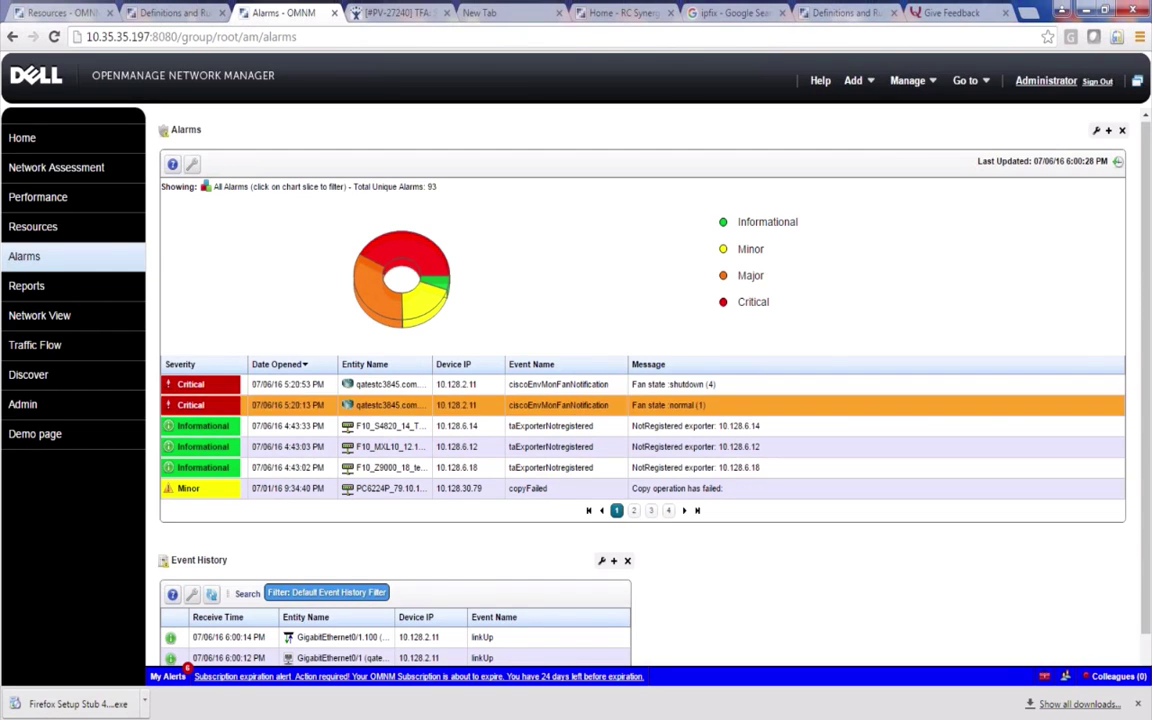
pyautogui.click(178, 13)
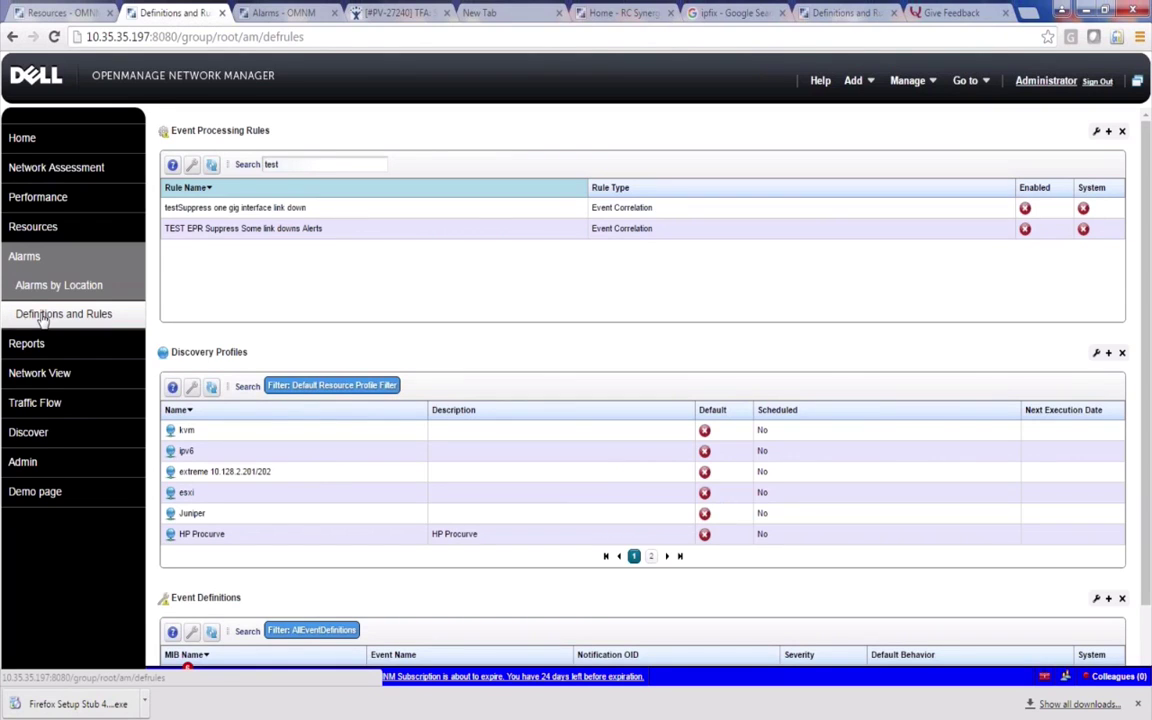
# Step: Open the TEST EPR Suppress Some link downs Alerts rule for editing from its context menu
pyautogui.click(325, 231)
pyautogui.rightClick(325, 231)
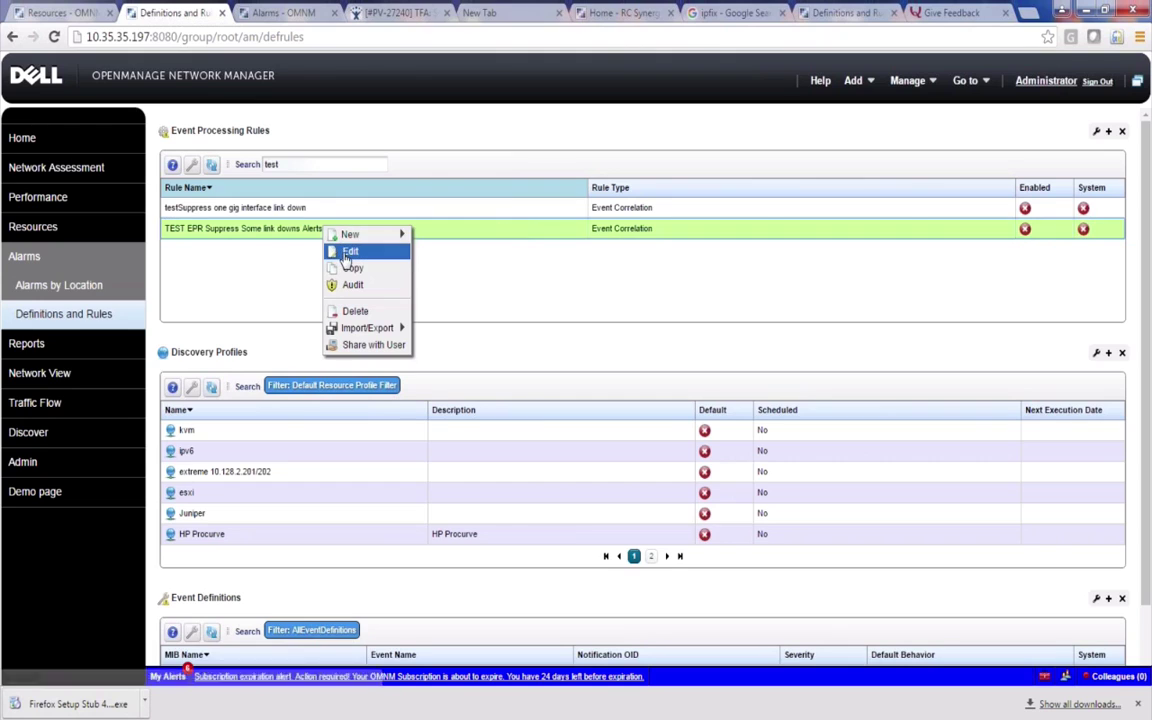
pyautogui.moveTo(350, 234)
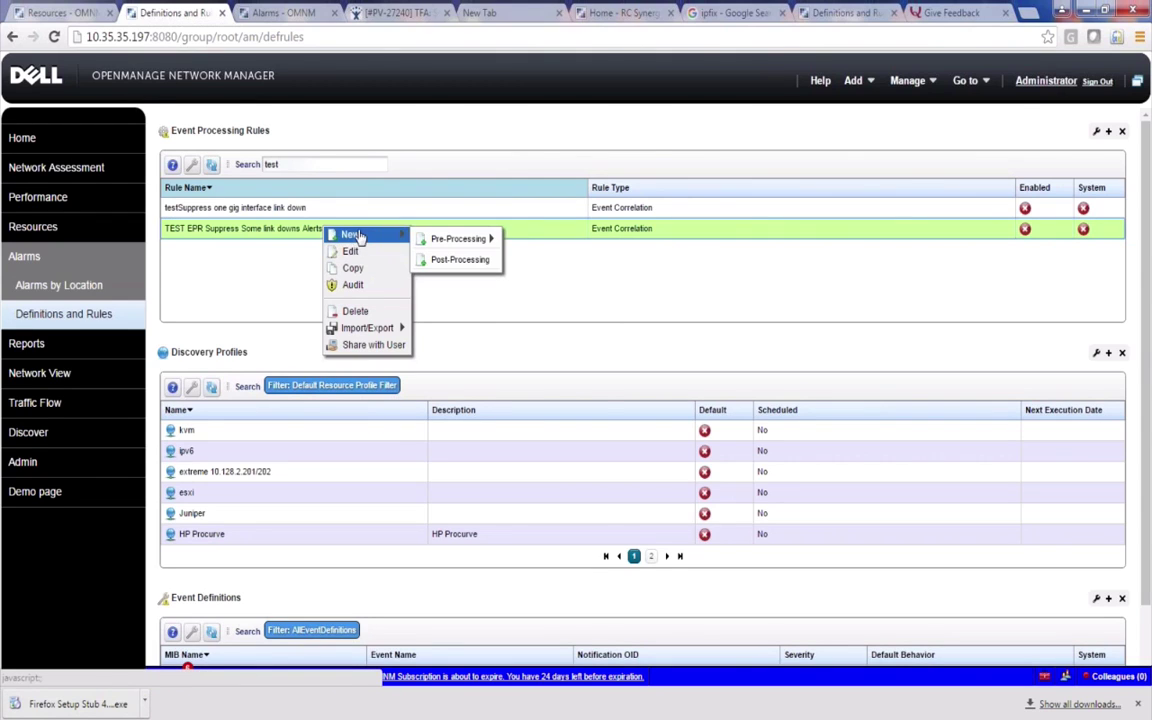
pyautogui.moveTo(487, 242)
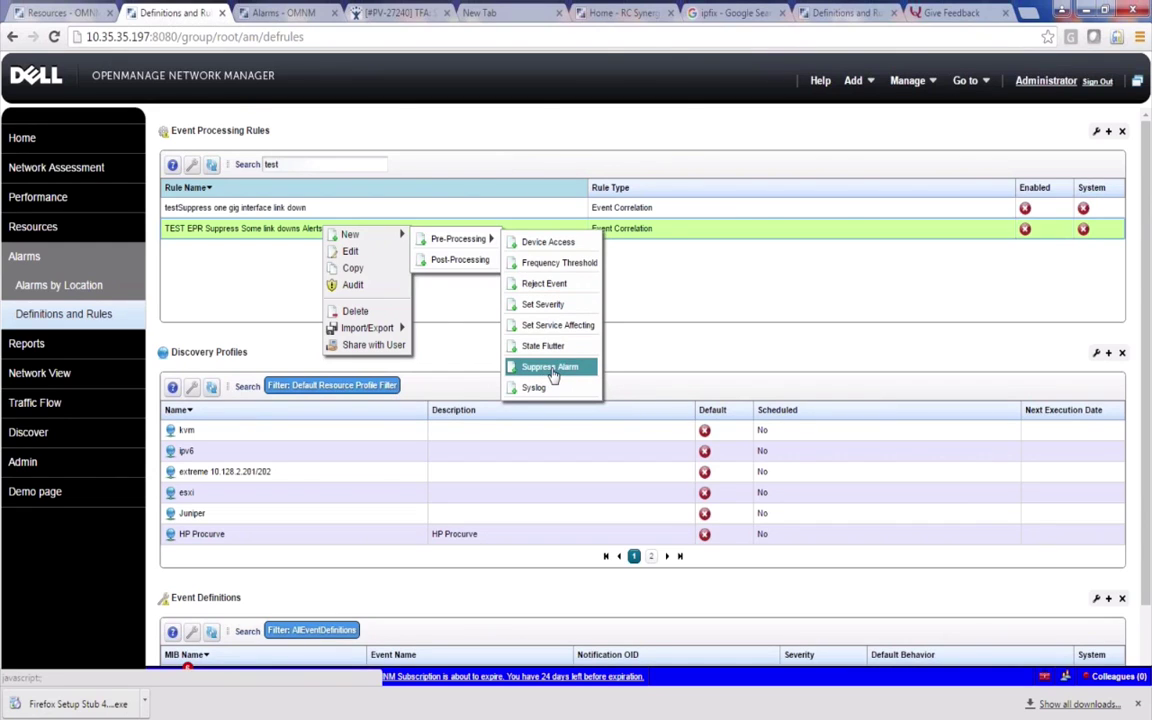
pyautogui.rightClick(218, 232)
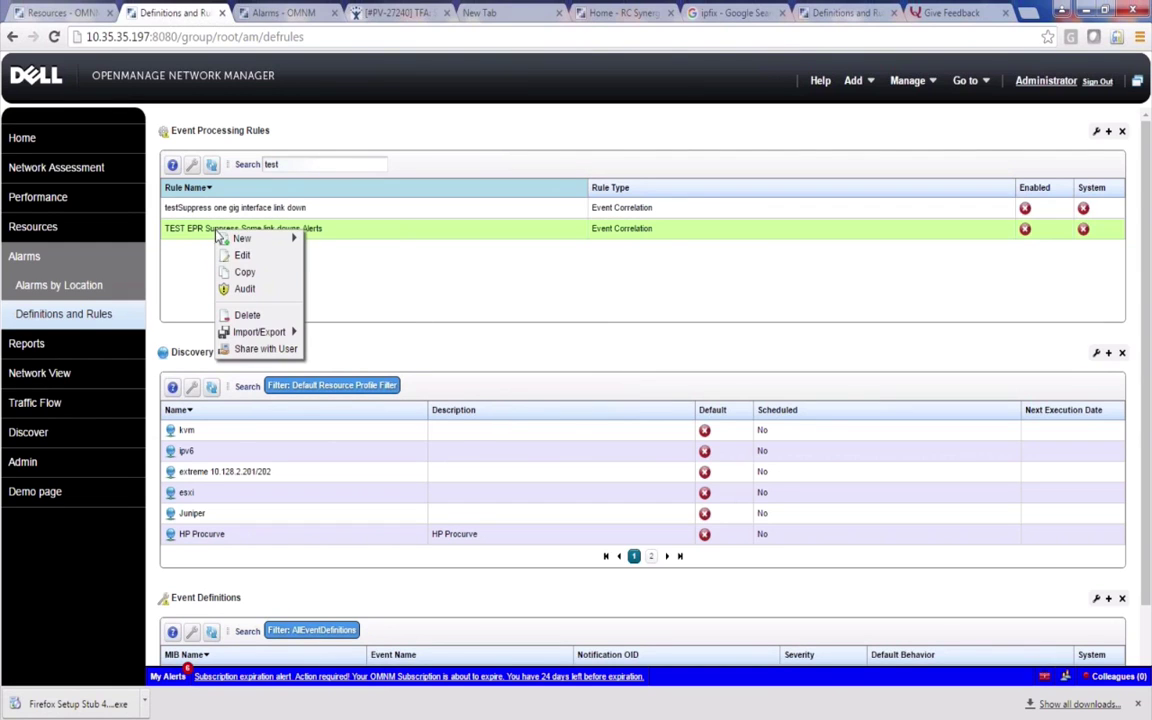
pyautogui.click(241, 255)
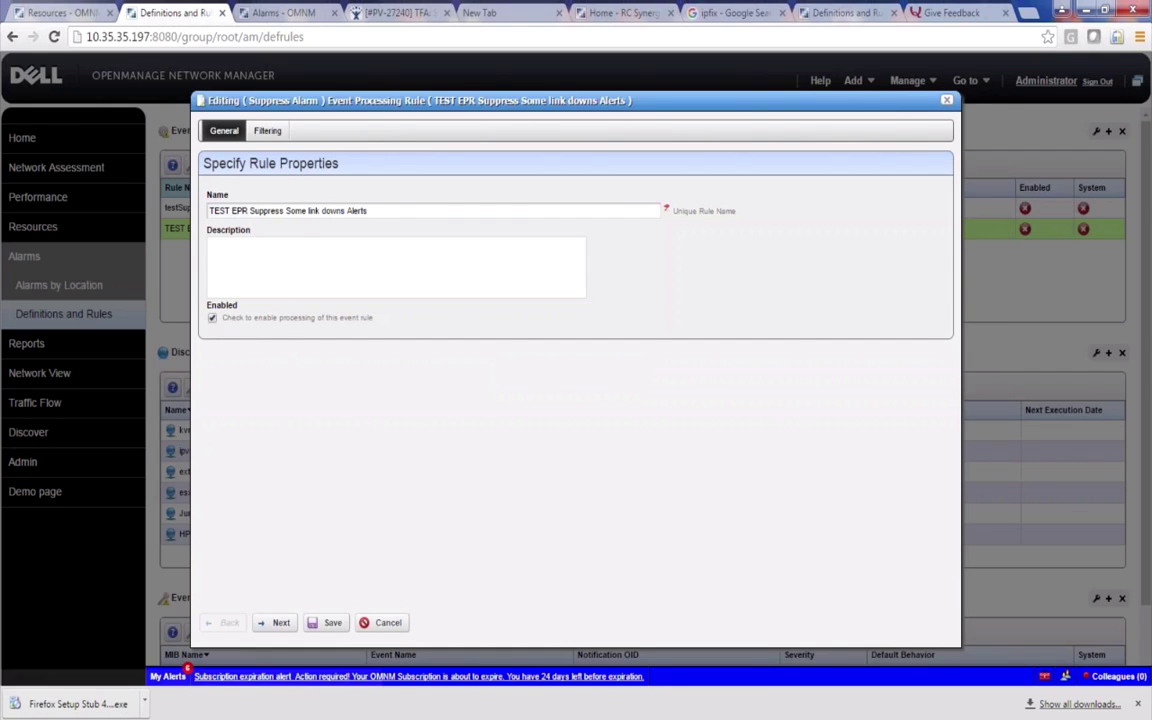
# Step: On the rule's Filtering tab, search events for linkDown, close without adding, and return to Resources
pyautogui.click(269, 132)
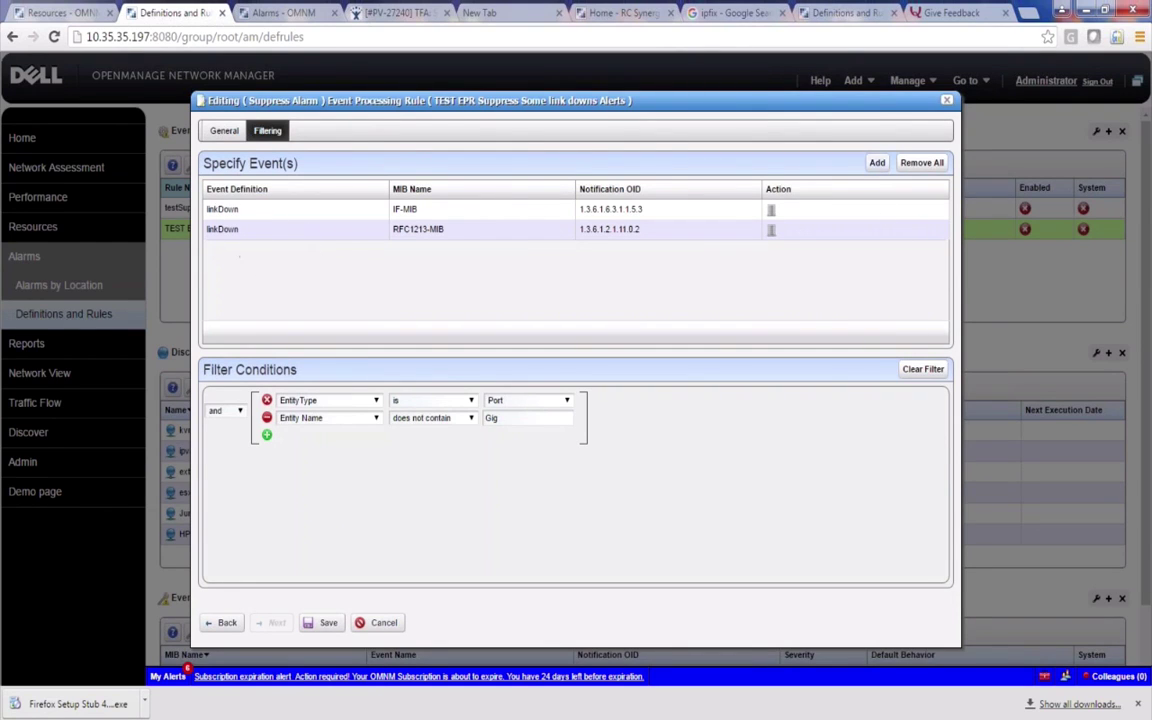
pyautogui.click(877, 163)
pyautogui.doubleClick(490, 240)
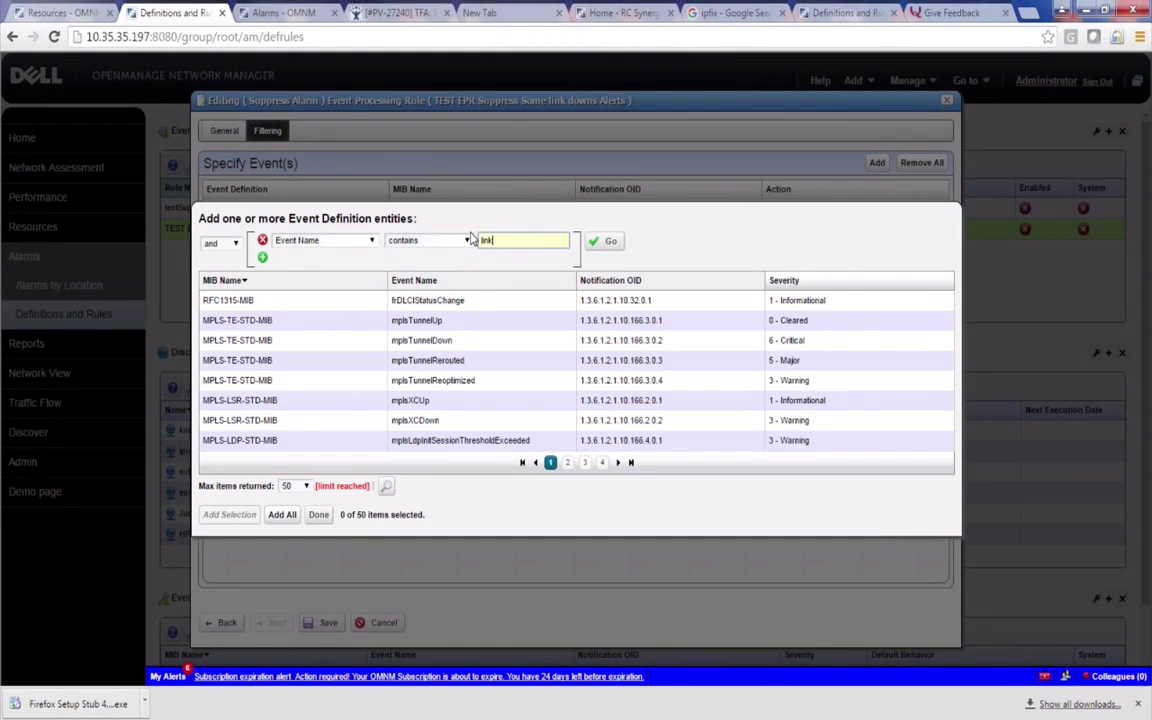
pyautogui.write('linkDown')
pyautogui.click(605, 240)
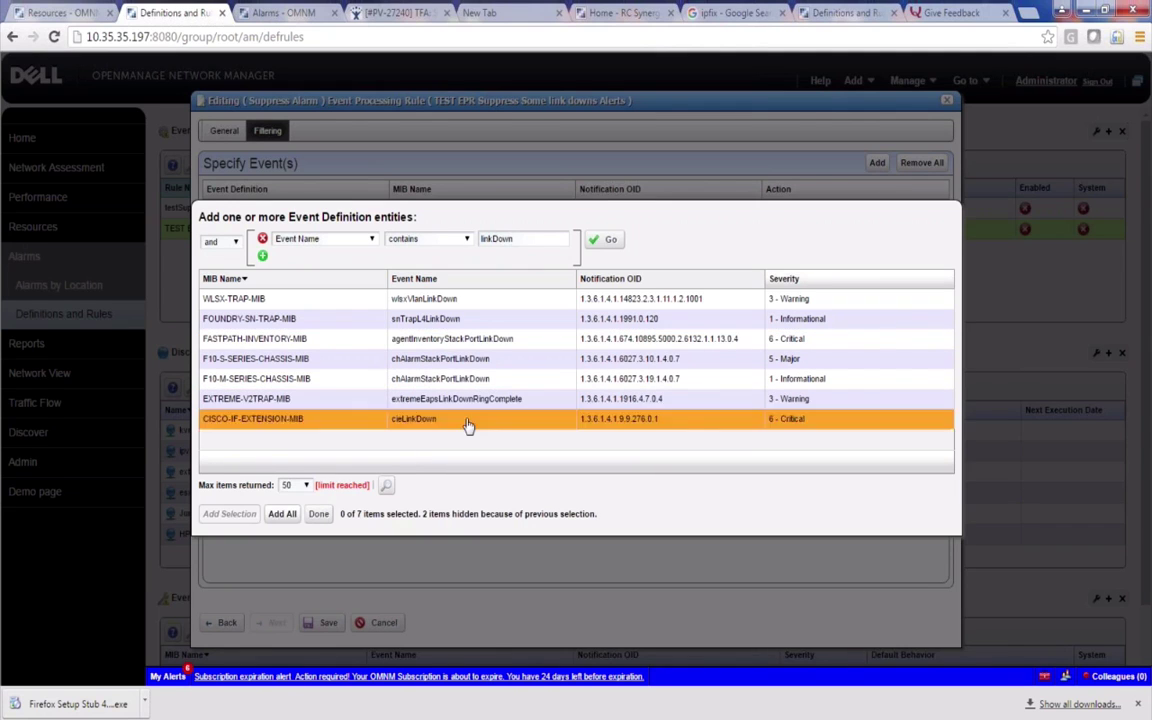
pyautogui.click(318, 514)
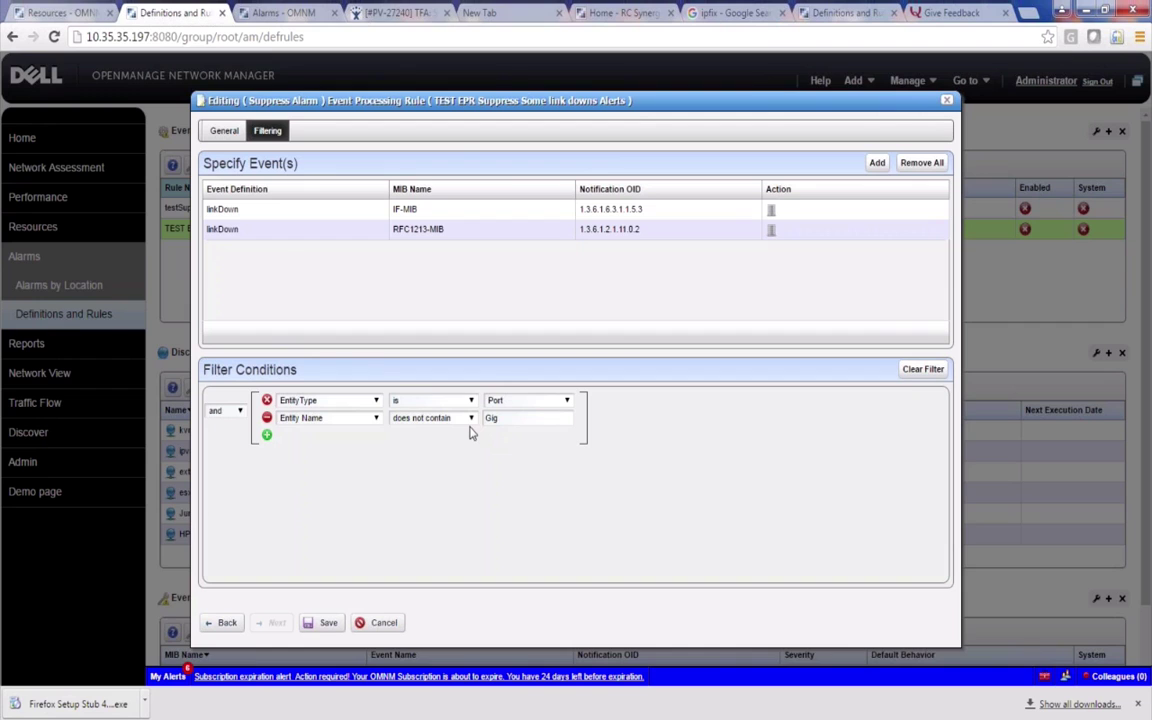
pyautogui.hotkey('ctrl', 'shift', 'Tab')
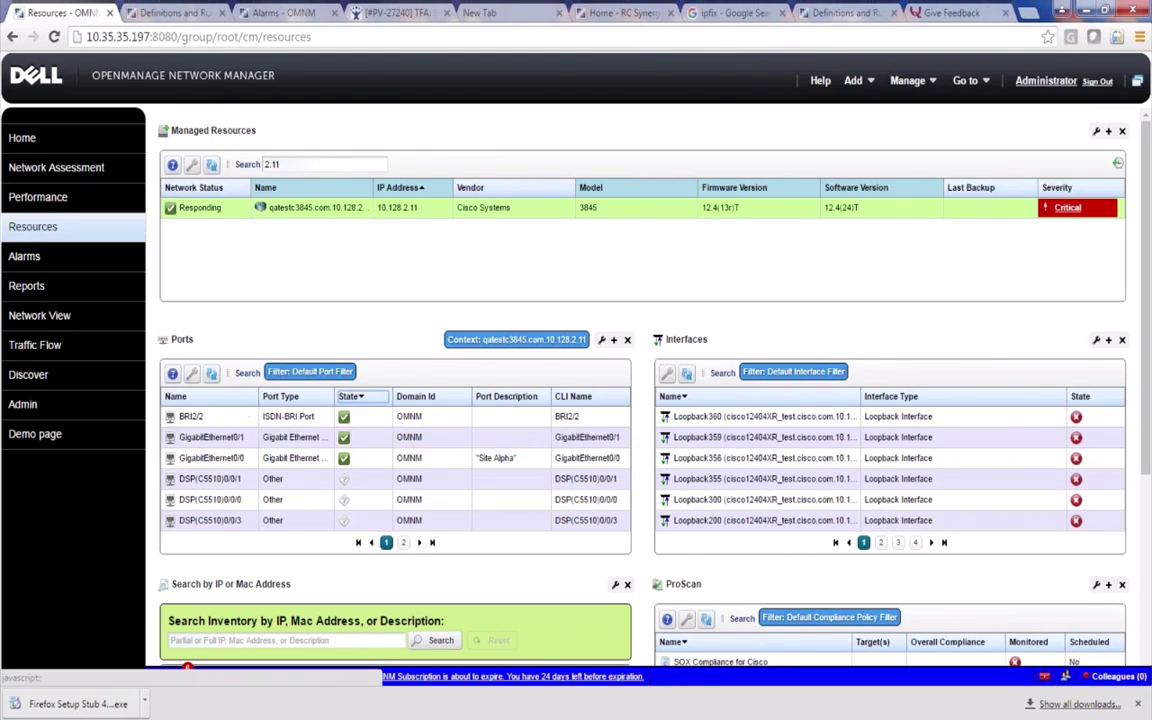
# Step: Glance at the rule page, then show page 2 of the 10.128.2.11 ports list
pyautogui.click(165, 14)
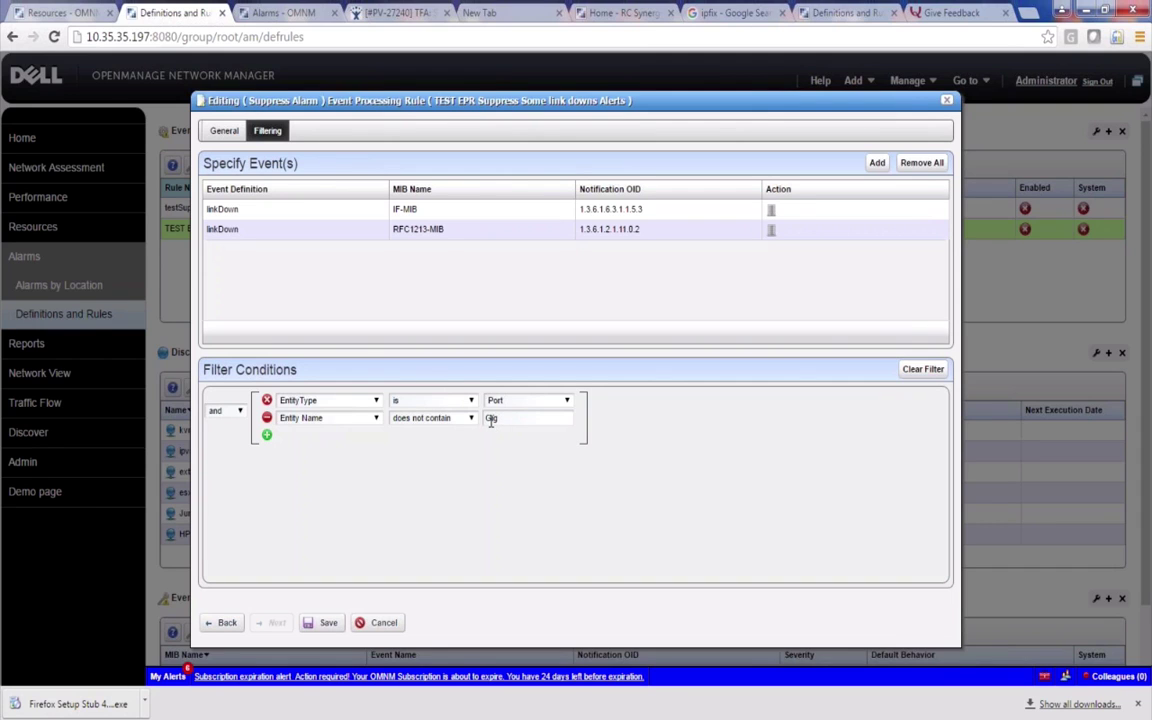
pyautogui.click(62, 12)
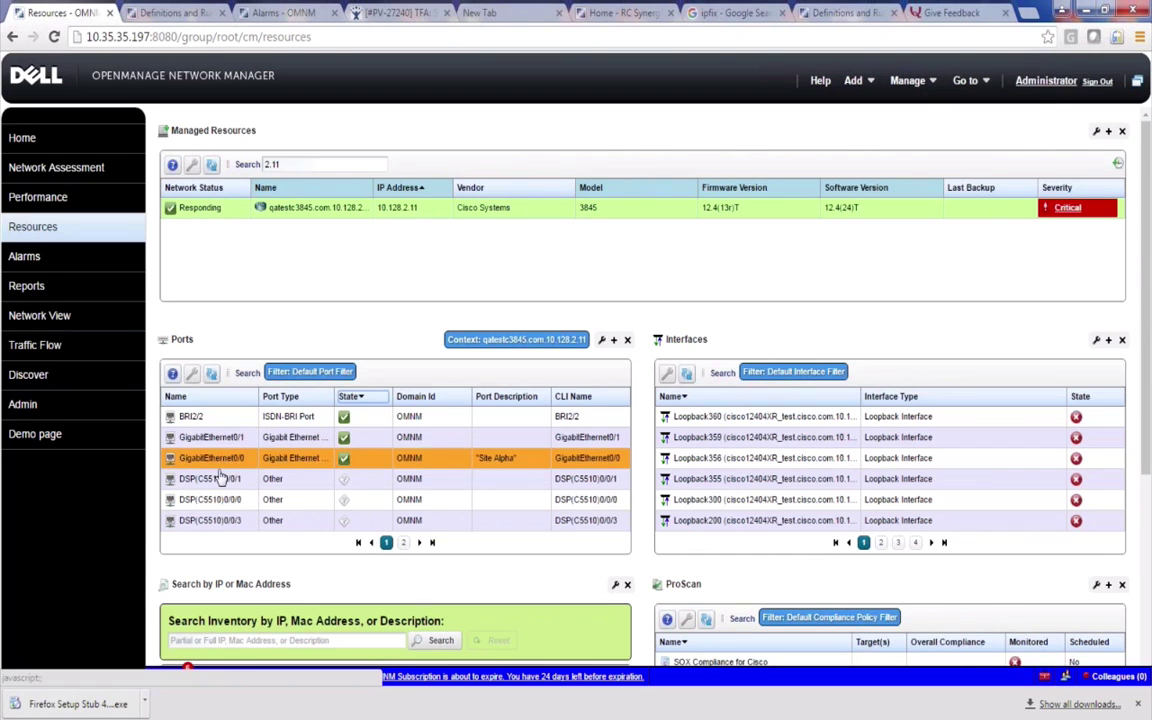
pyautogui.click(404, 544)
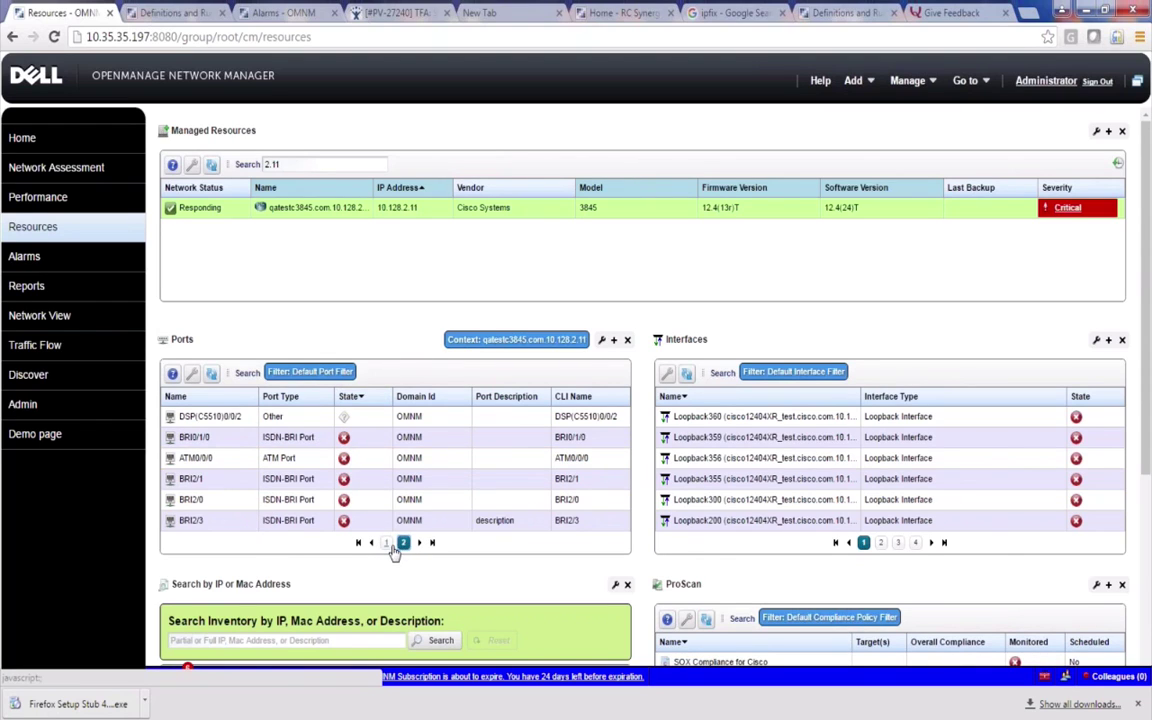
pyautogui.click(386, 543)
pyautogui.click(403, 544)
# Step: In the rule editor, add and remove a third filter condition, keeping EntityType is Port and Entity Name not containing Gig
pyautogui.click(156, 10)
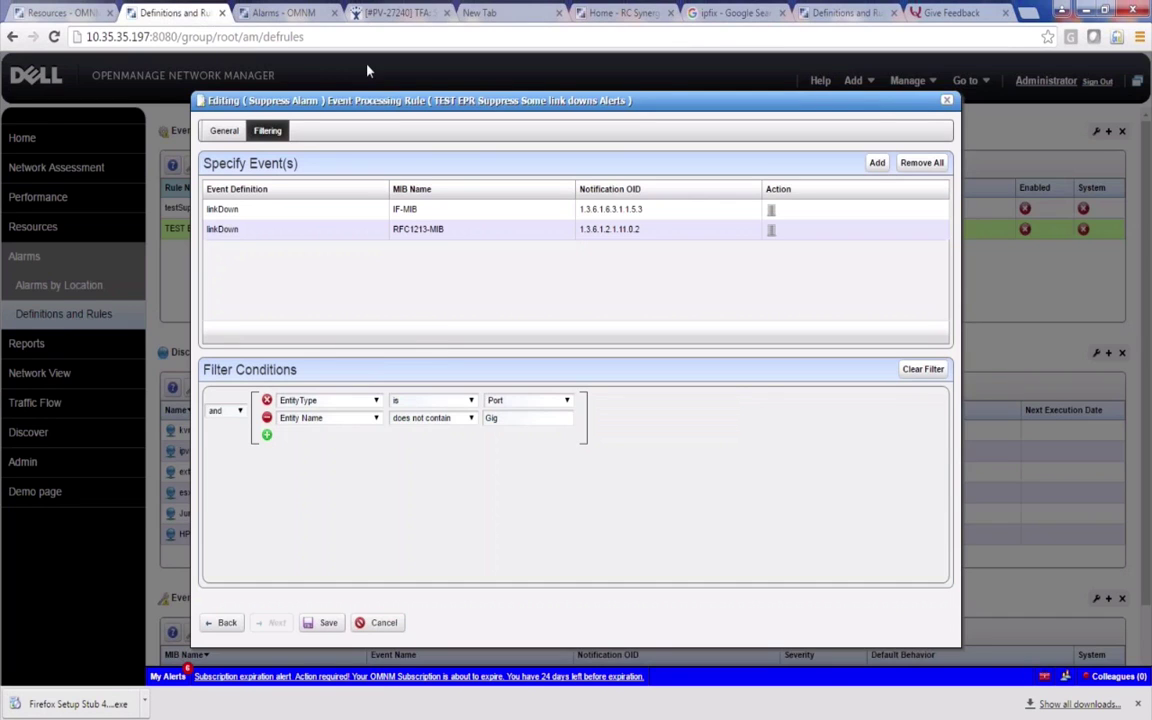
pyautogui.click(267, 438)
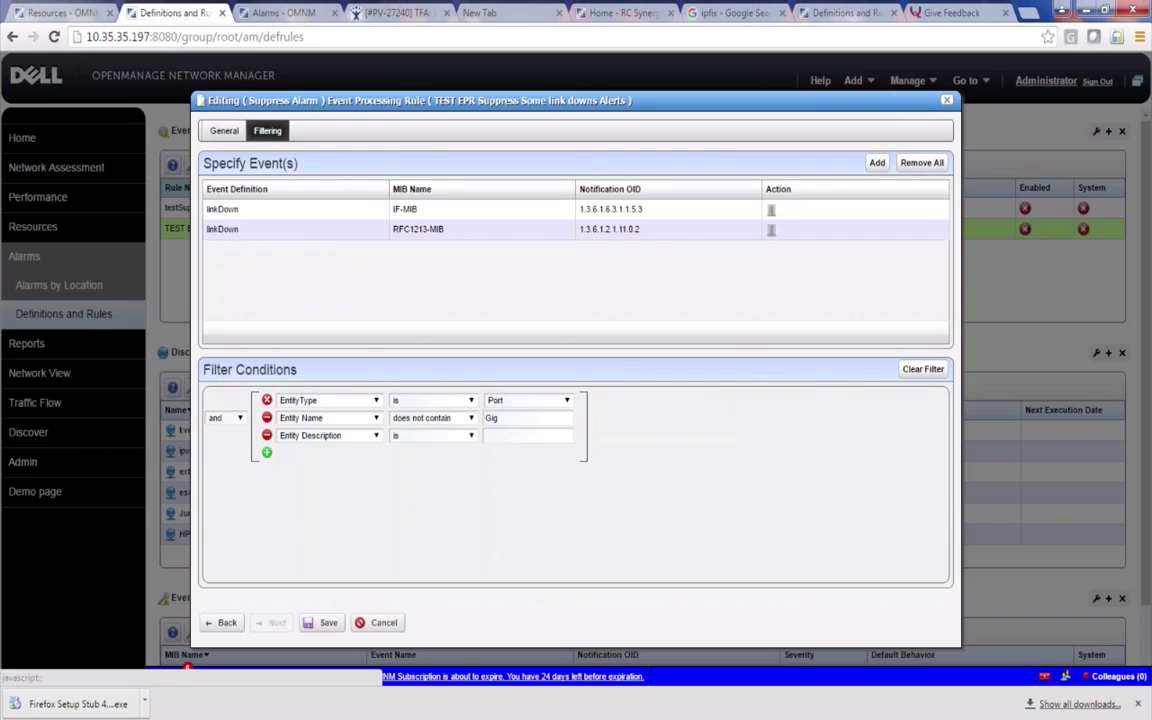
pyautogui.click(376, 437)
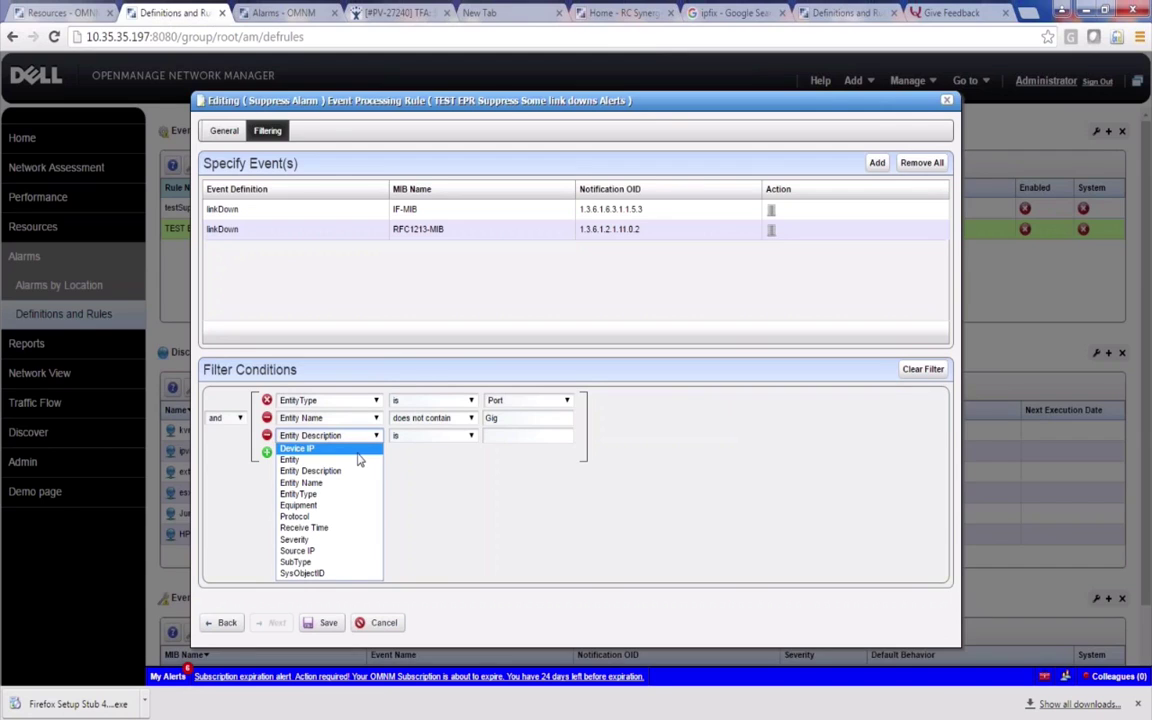
pyautogui.click(320, 436)
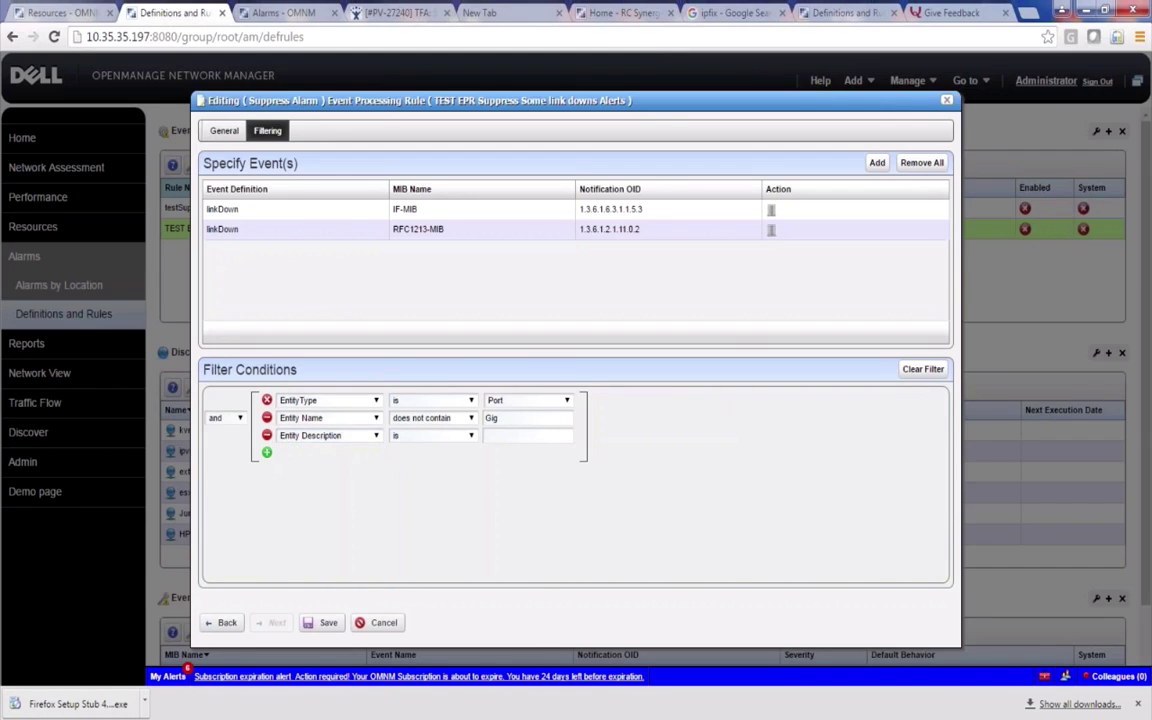
pyautogui.click(267, 438)
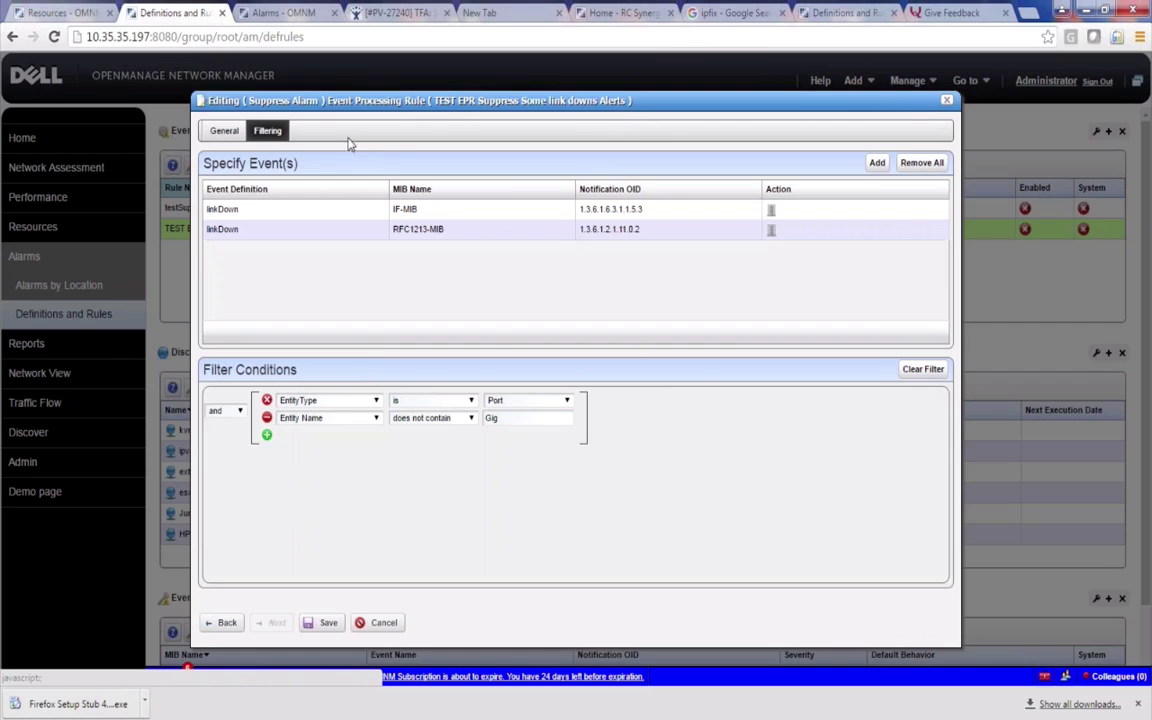
# Step: Save the edited rule and sort the device's ports by state on the Resources page
pyautogui.click(329, 623)
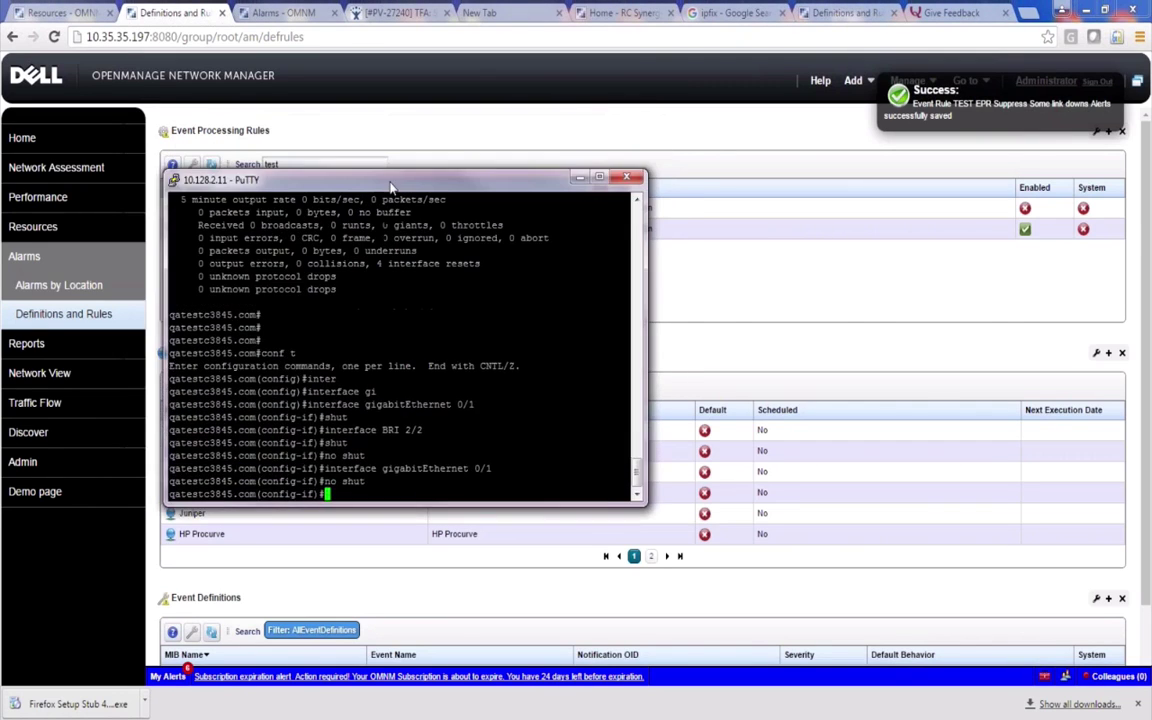
pyautogui.click(53, 15)
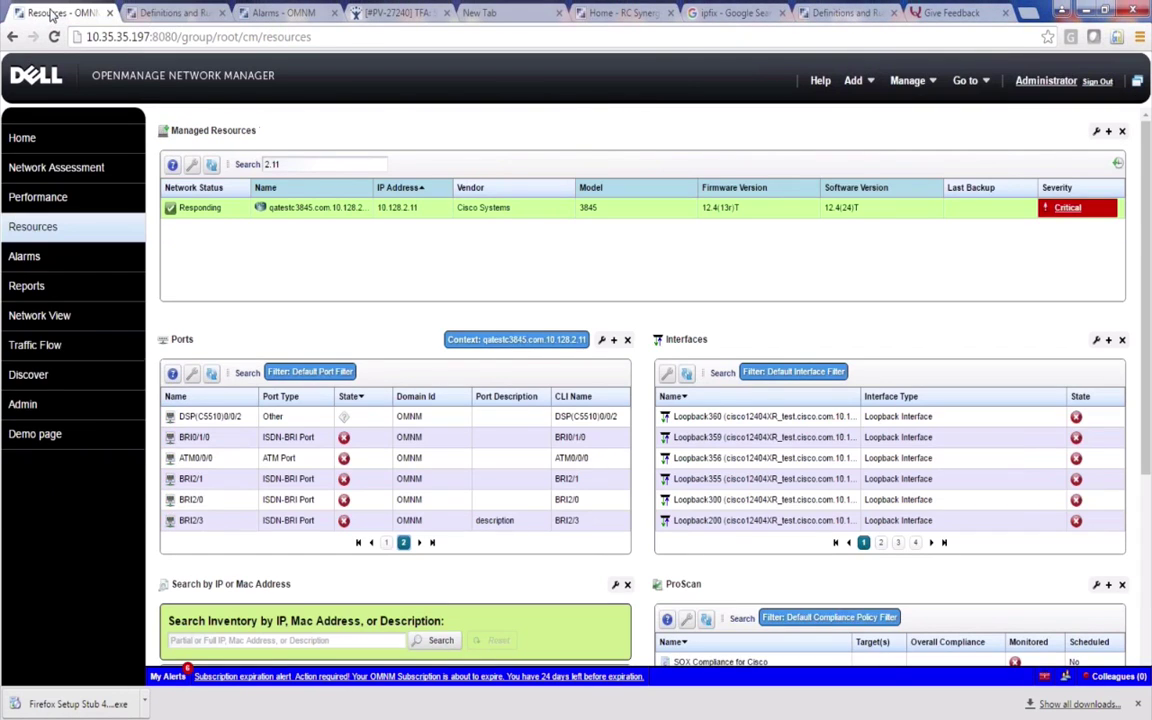
pyautogui.click(357, 399)
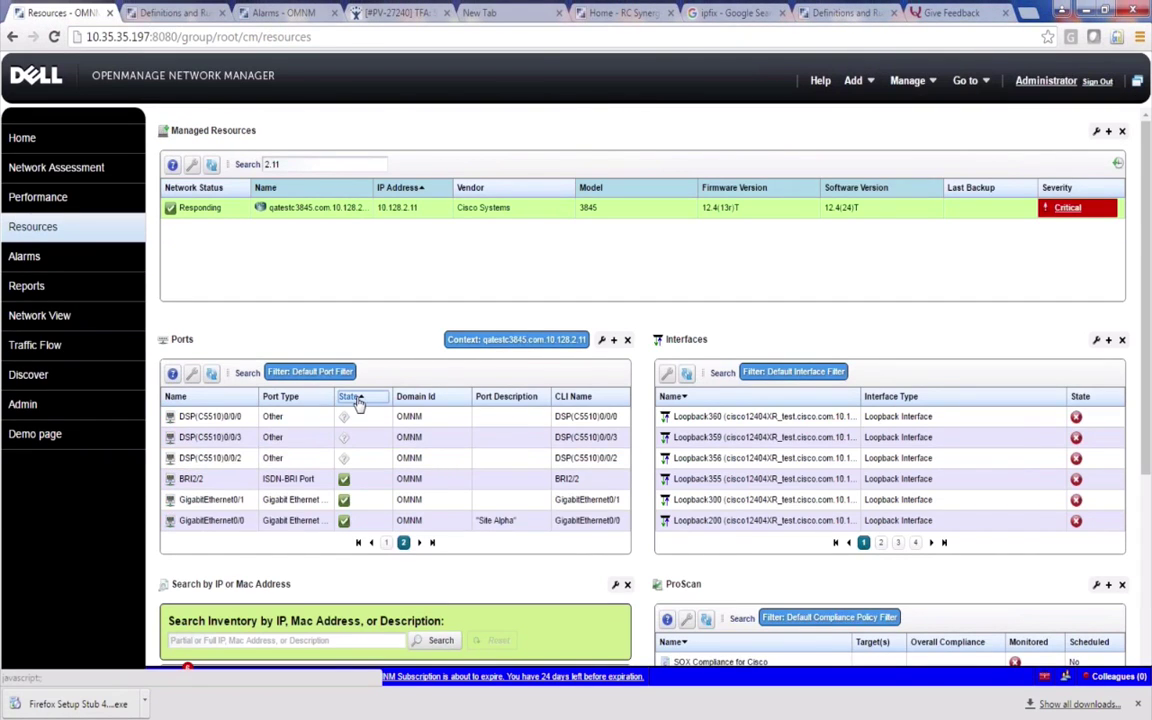
pyautogui.click(357, 399)
pyautogui.click(357, 399)
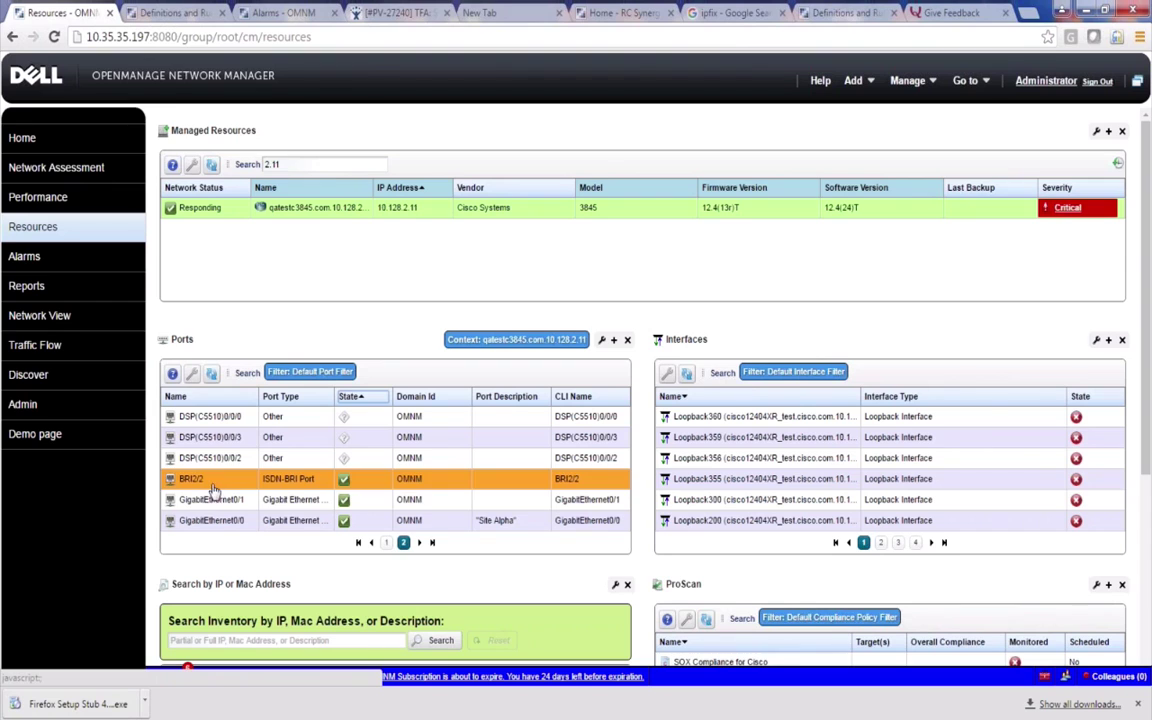
# Step: In PuTTY, re-enable interface gigabitEthernet 0/1 with no shut
pyautogui.hotkey('alt', 'Tab')
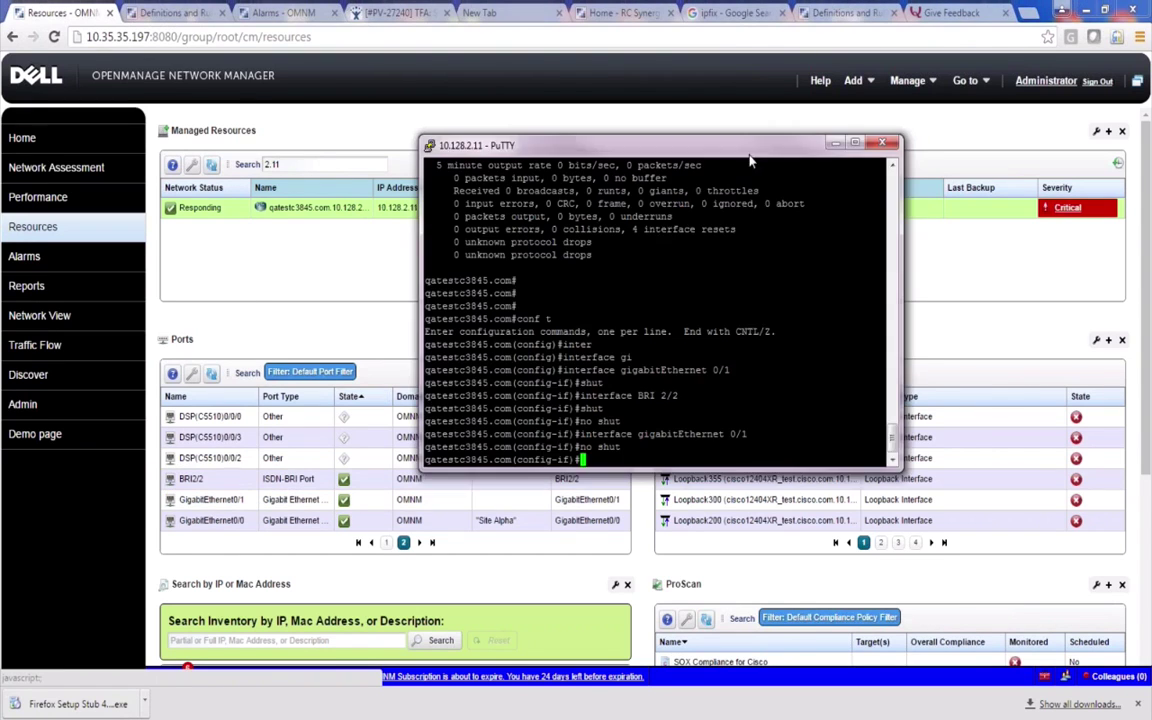
pyautogui.write('interface gigabitEthernet 0/1')
pyautogui.press('Return')
pyautogui.write('no shut')
pyautogui.press('Return')
pyautogui.write('no shut')
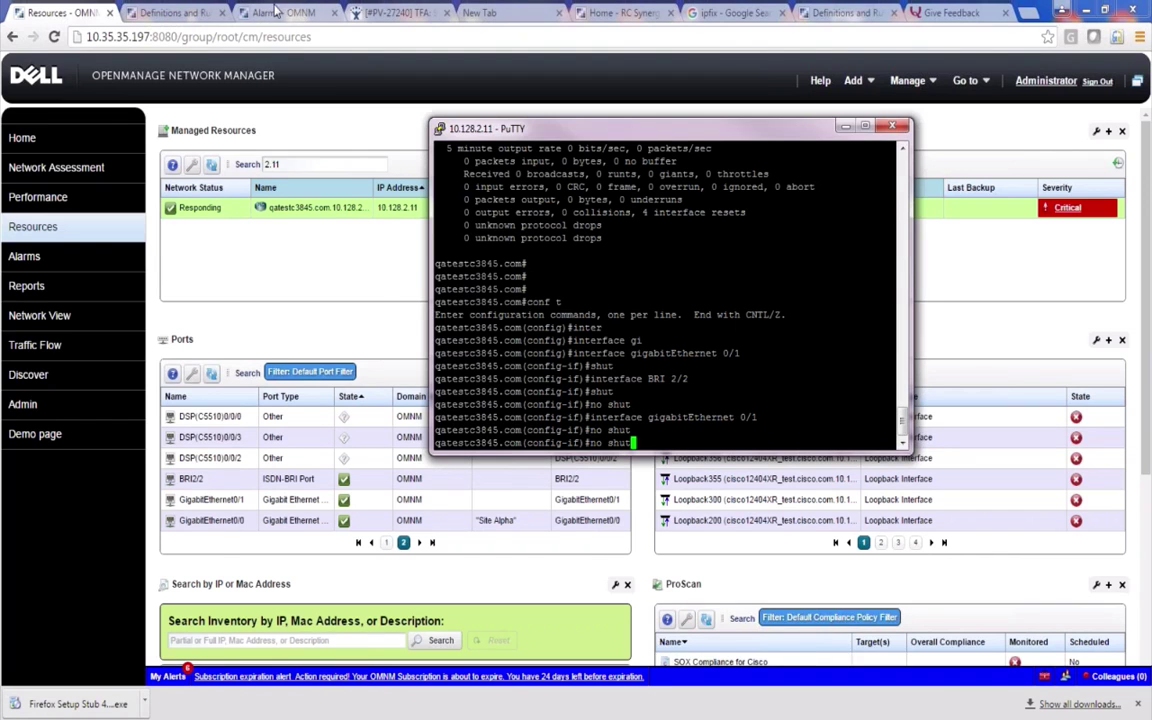
# Step: Shut down GigabitEthernet 0/1 in the PuTTY router session with 'shut'
pyautogui.click(276, 14)
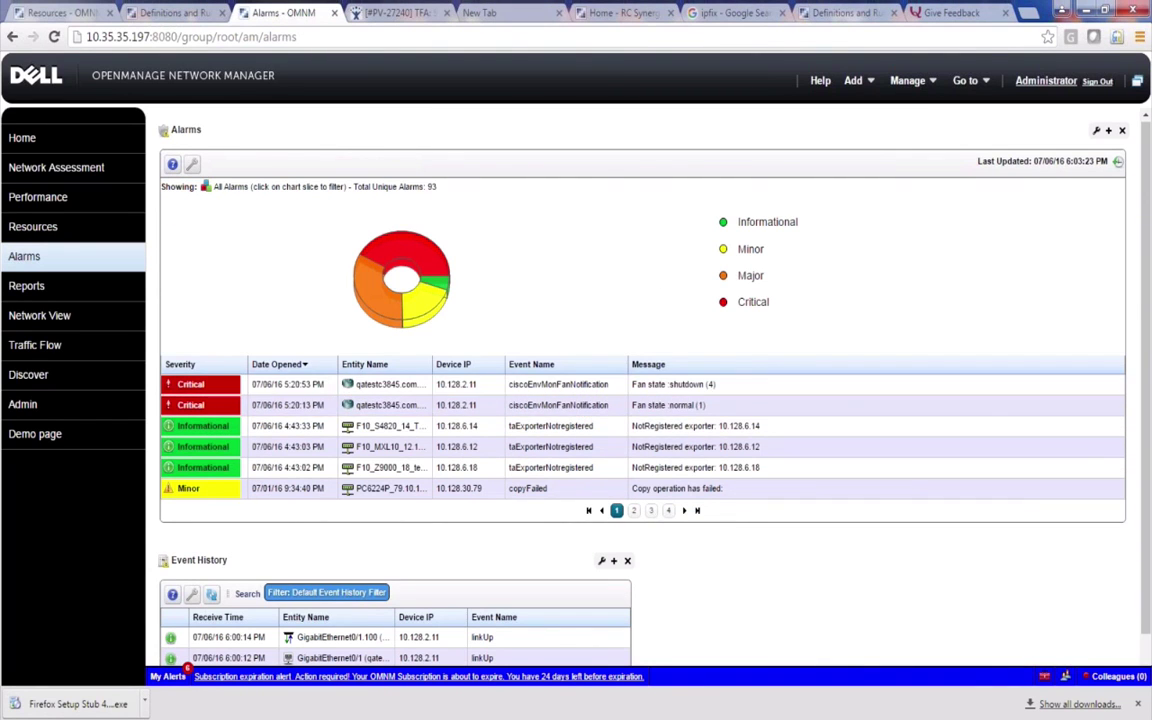
pyautogui.click(170, 14)
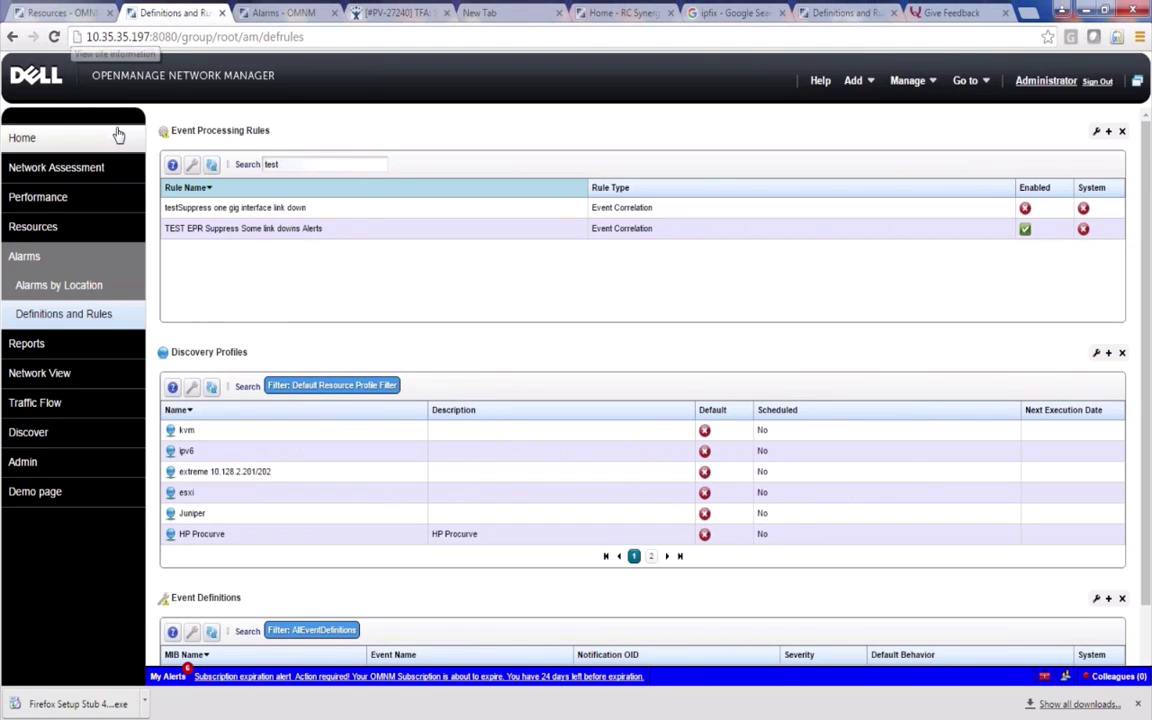
pyautogui.click(275, 13)
pyautogui.moveTo(893, 707)
pyautogui.click(949, 622)
pyautogui.press('BackSpace')
pyautogui.press('BackSpace')
pyautogui.press('BackSpace')
pyautogui.press('BackSpace')
pyautogui.press('BackSpace')
pyautogui.press('BackSpace')
pyautogui.press('BackSpace')
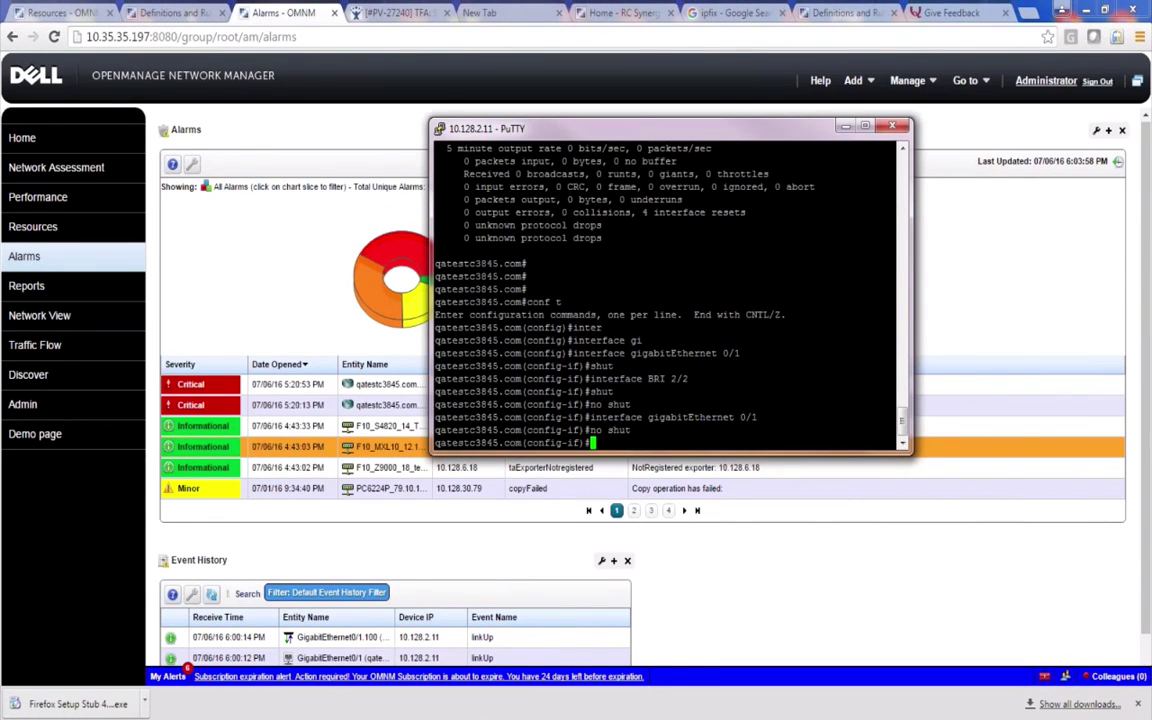
pyautogui.write('shut')
pyautogui.press('Return')
# Step: Select interface BRI 2/2 from history and shut it down too
pyautogui.press('Up')
pyautogui.press('Up')
pyautogui.press('Up')
pyautogui.press('Up')
pyautogui.press('Up')
pyautogui.press('Up')
pyautogui.press('Return')
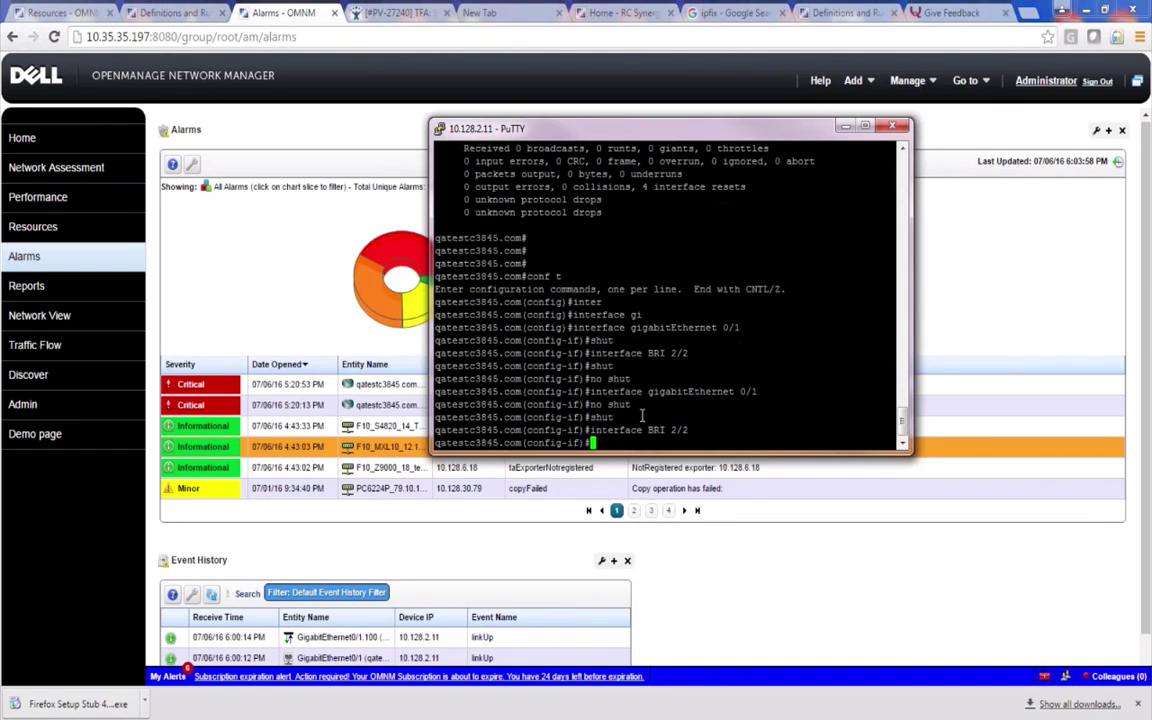
pyautogui.write('shut')
pyautogui.press('Return')
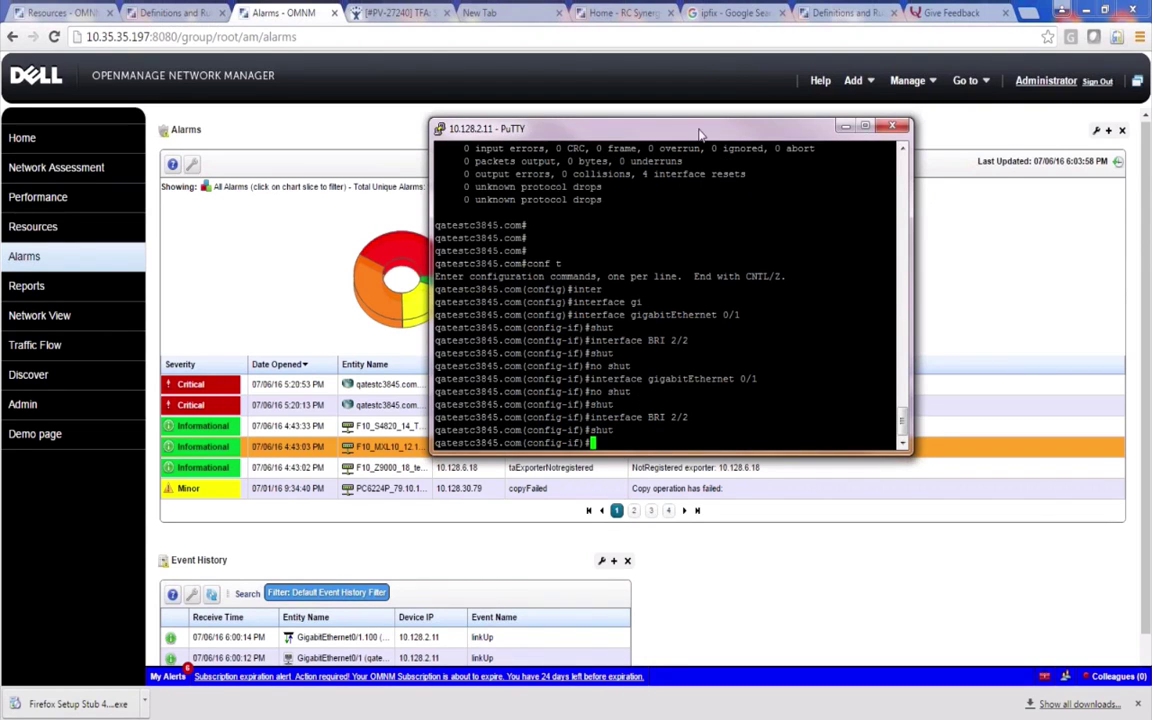
# Step: Move the terminal aside and view the Alarms page with the new critical linkDown alarms
pyautogui.moveTo(620, 128); pyautogui.dragTo(512, 164)
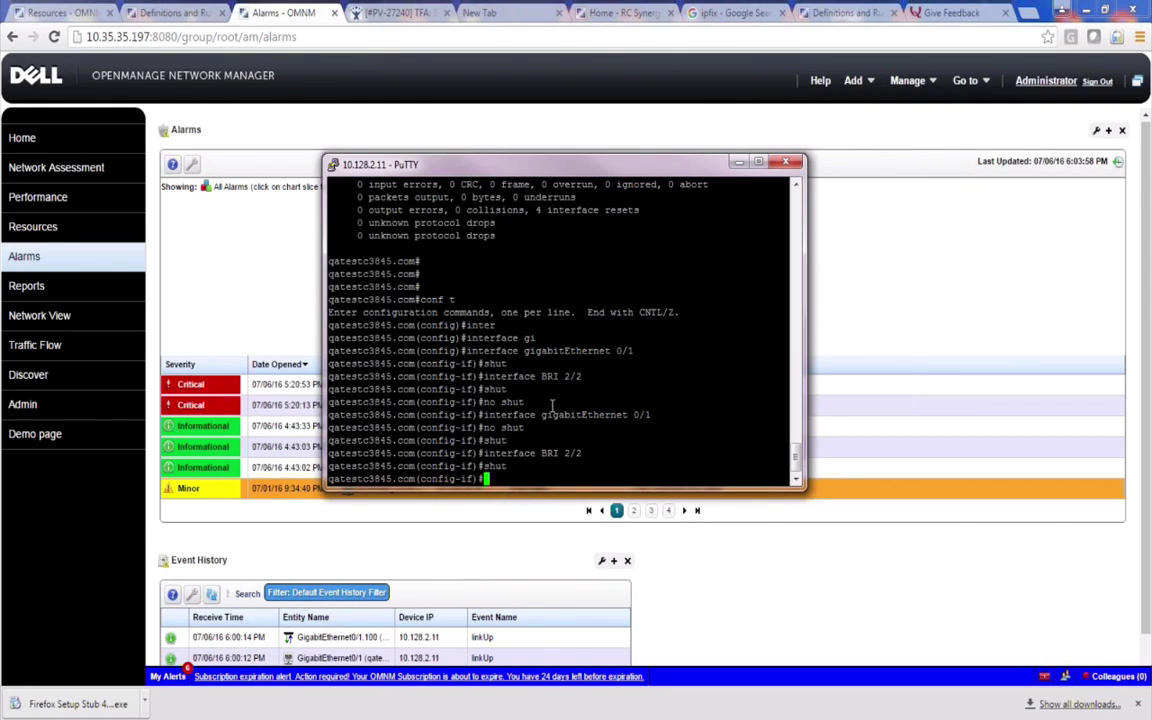
pyautogui.moveTo(588, 163); pyautogui.dragTo(568, 166)
pyautogui.click(18, 155)
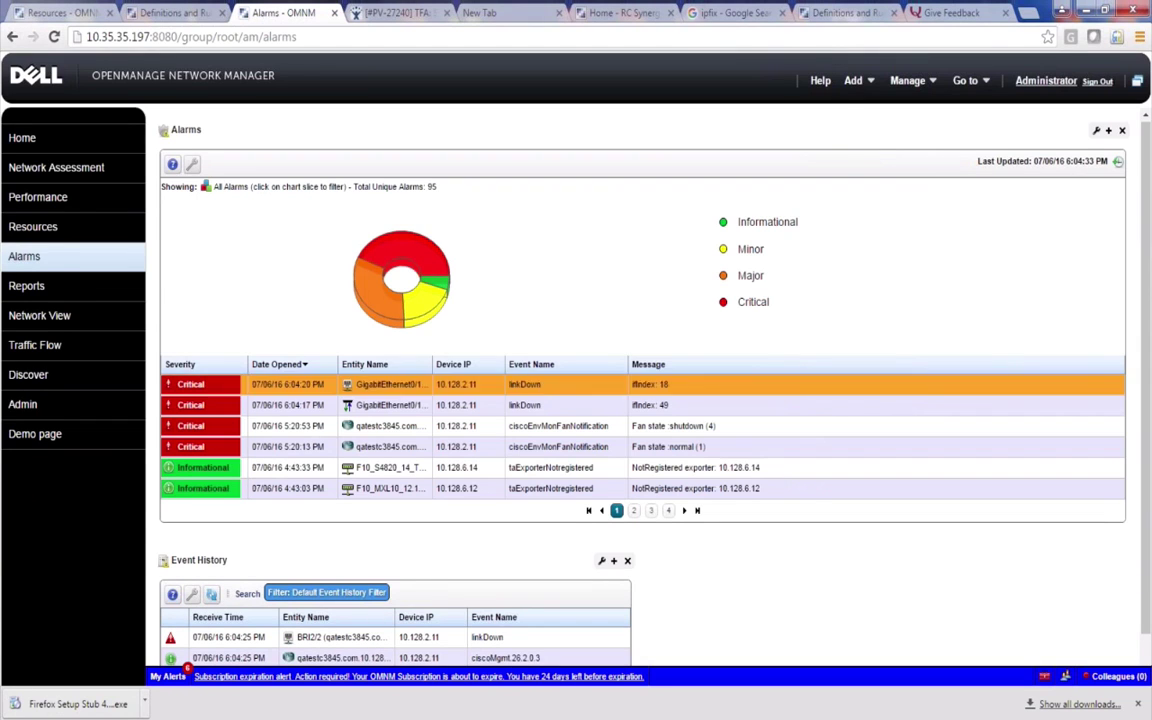
pyautogui.scroll(-3, 1096, 383)
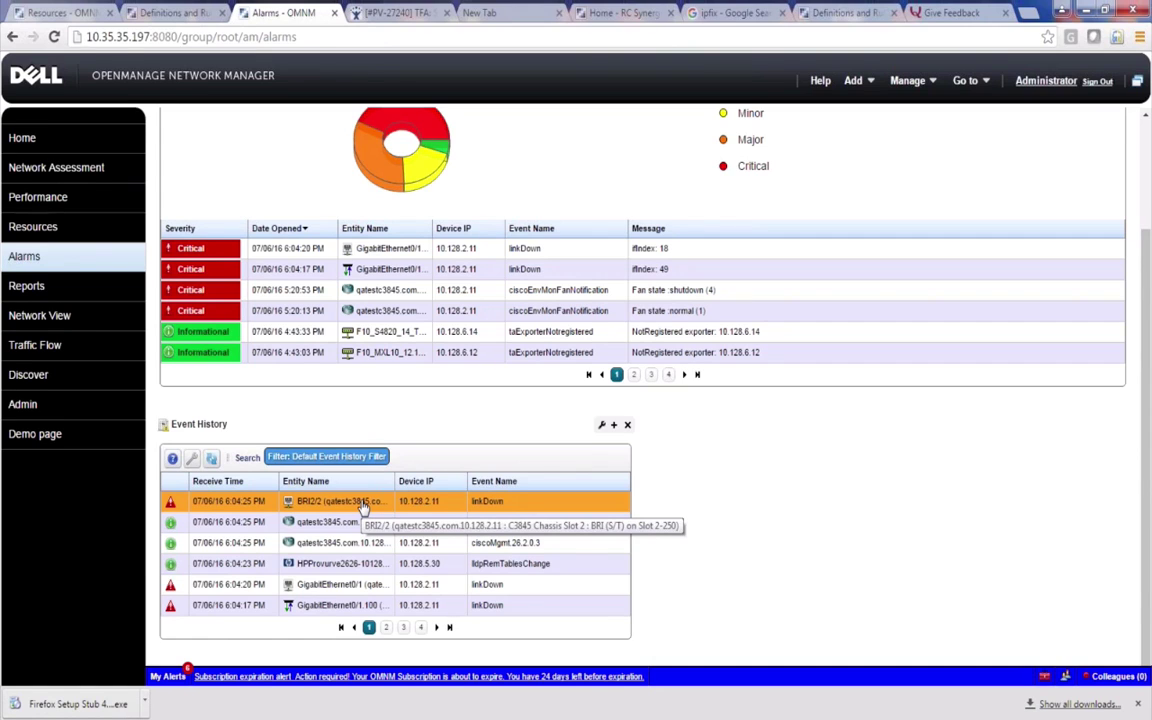
# Step: On Definitions and Rules, bring up the actions menu for the TEST EPR Suppress Some link downs Alerts rule
pyautogui.click(186, 17)
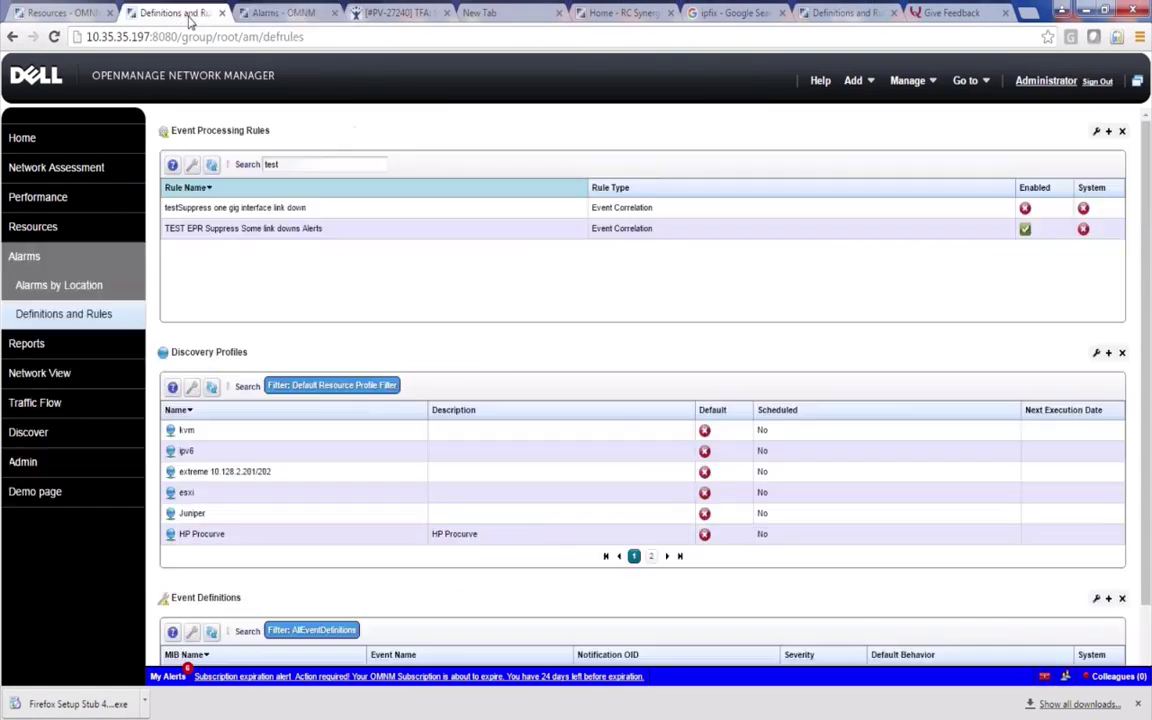
pyautogui.click(336, 236)
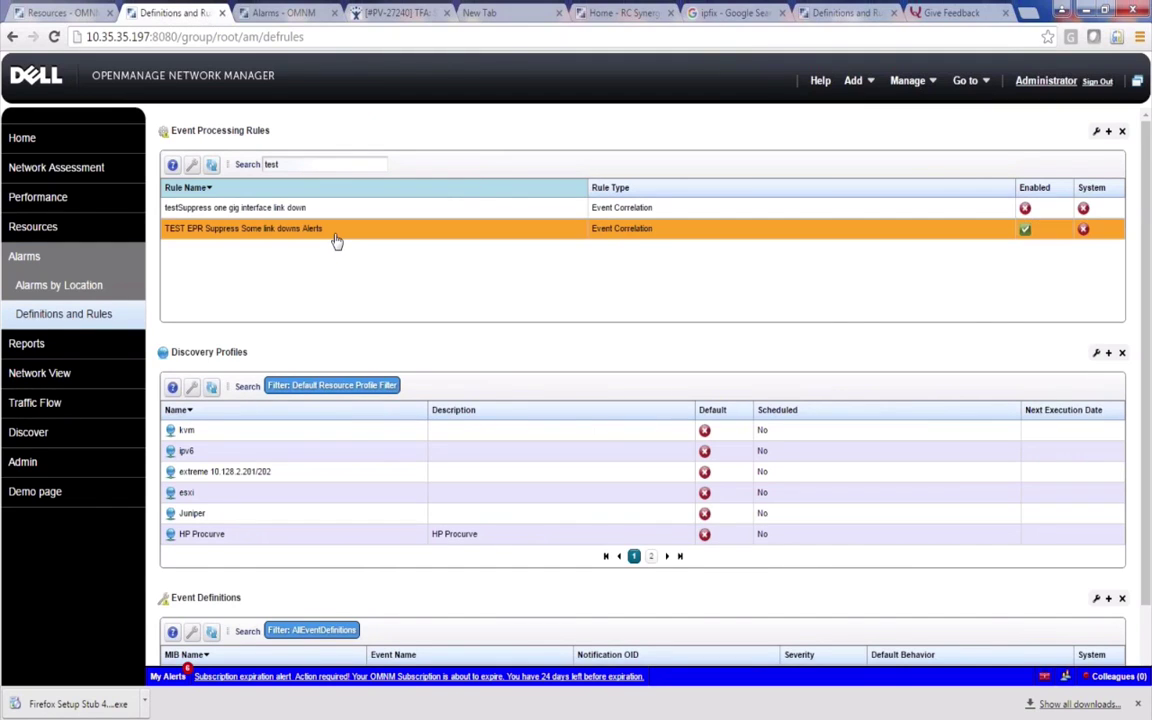
pyautogui.rightClick(336, 238)
pyautogui.moveTo(366, 240)
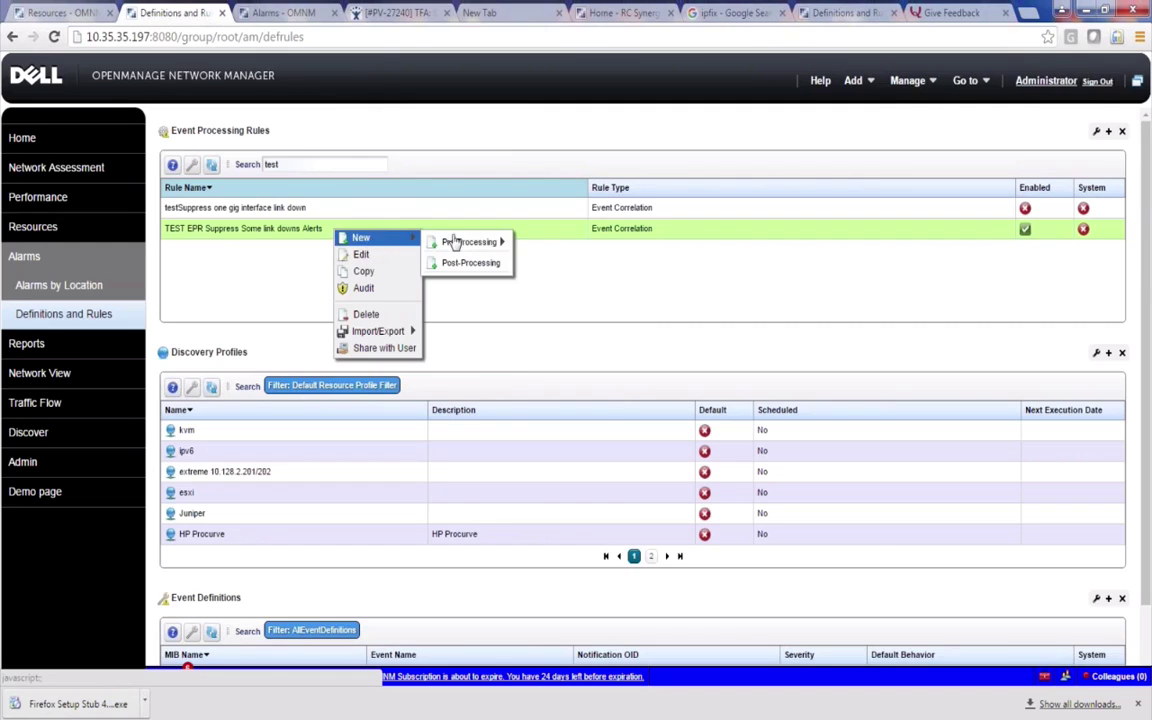
pyautogui.moveTo(465, 242)
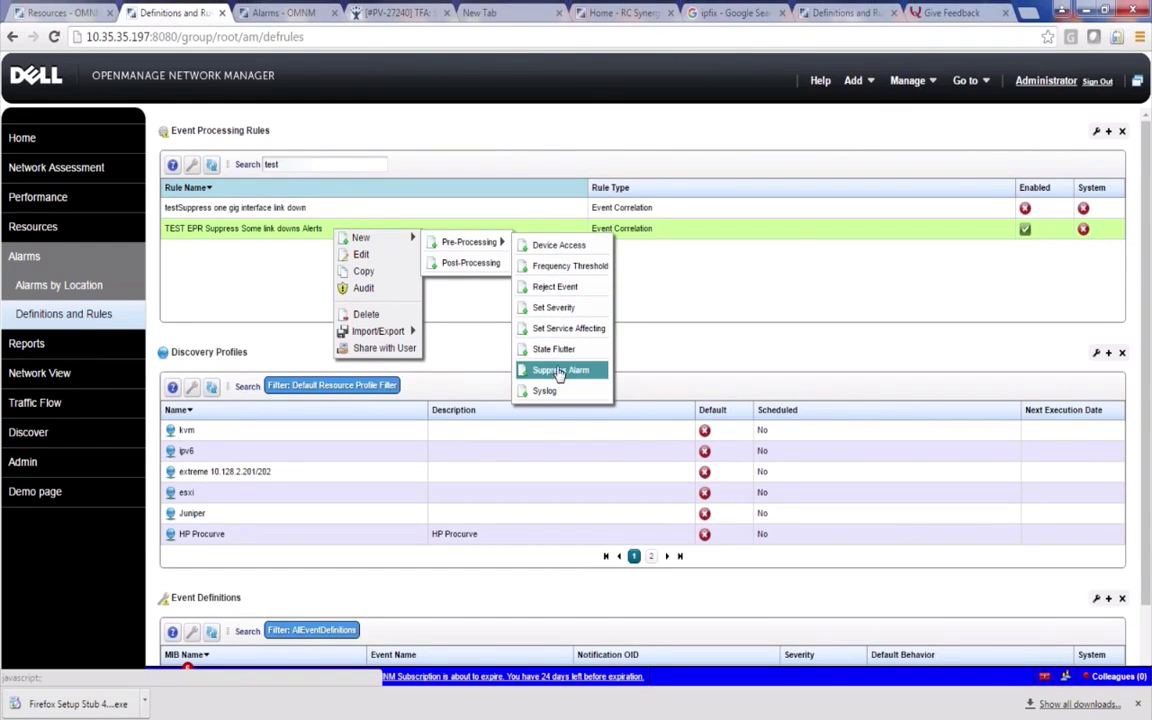
pyautogui.click(388, 259)
pyautogui.rightClick(363, 229)
# Step: Edit the rule's Entity Name filter to 'contains BRI' and close the editor
pyautogui.click(378, 244)
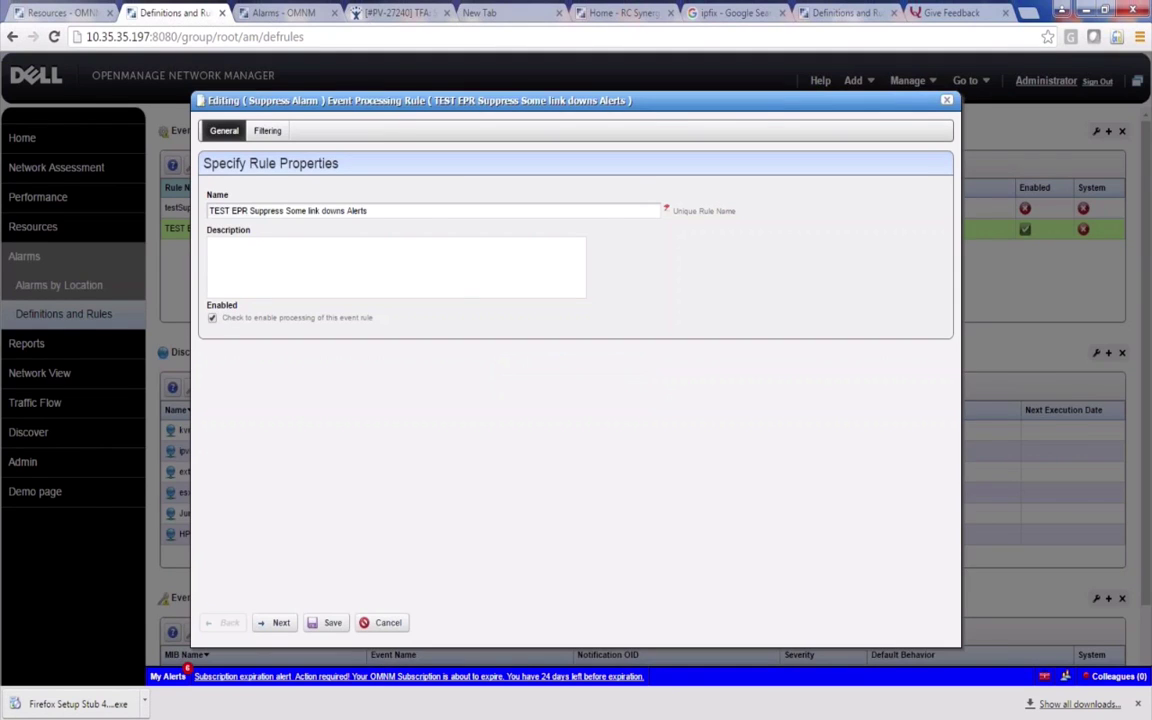
pyautogui.click(267, 130)
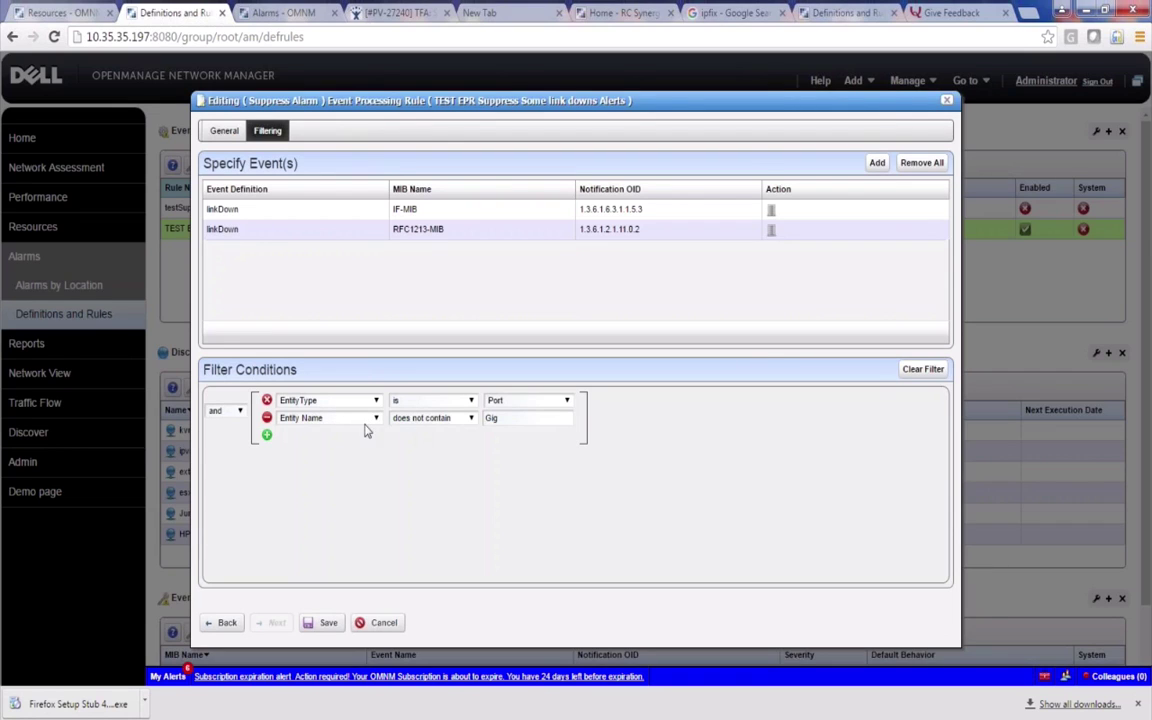
pyautogui.click(473, 420)
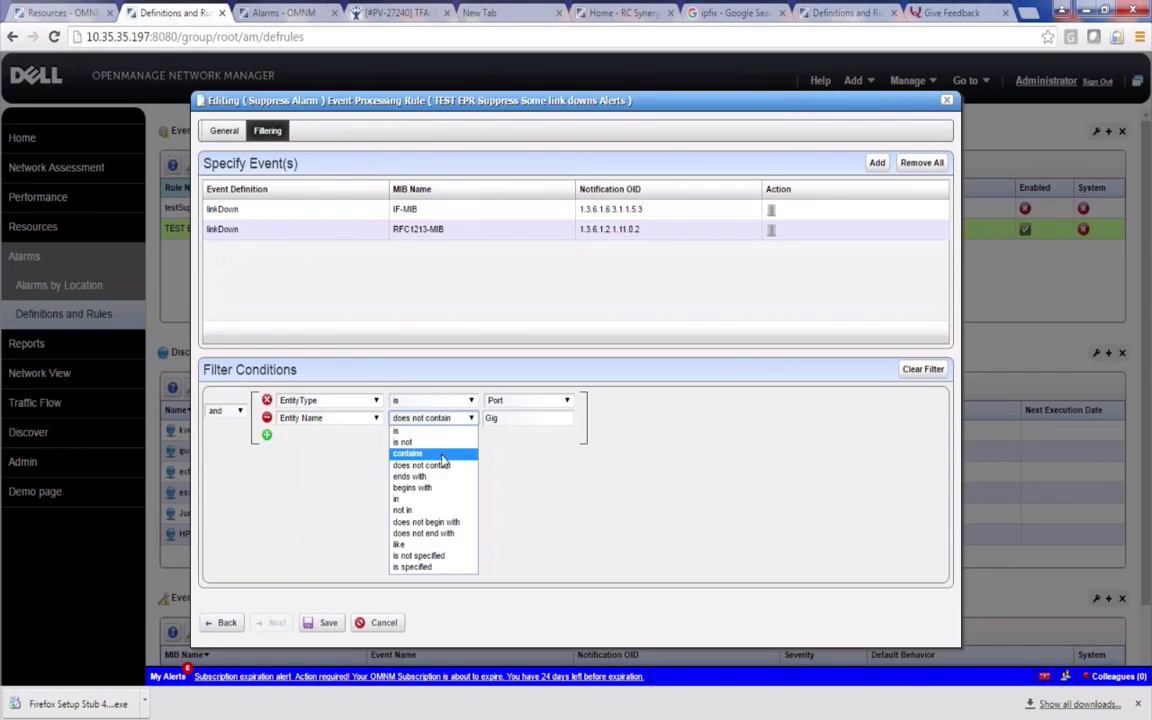
pyautogui.click(420, 453)
pyautogui.click(504, 419)
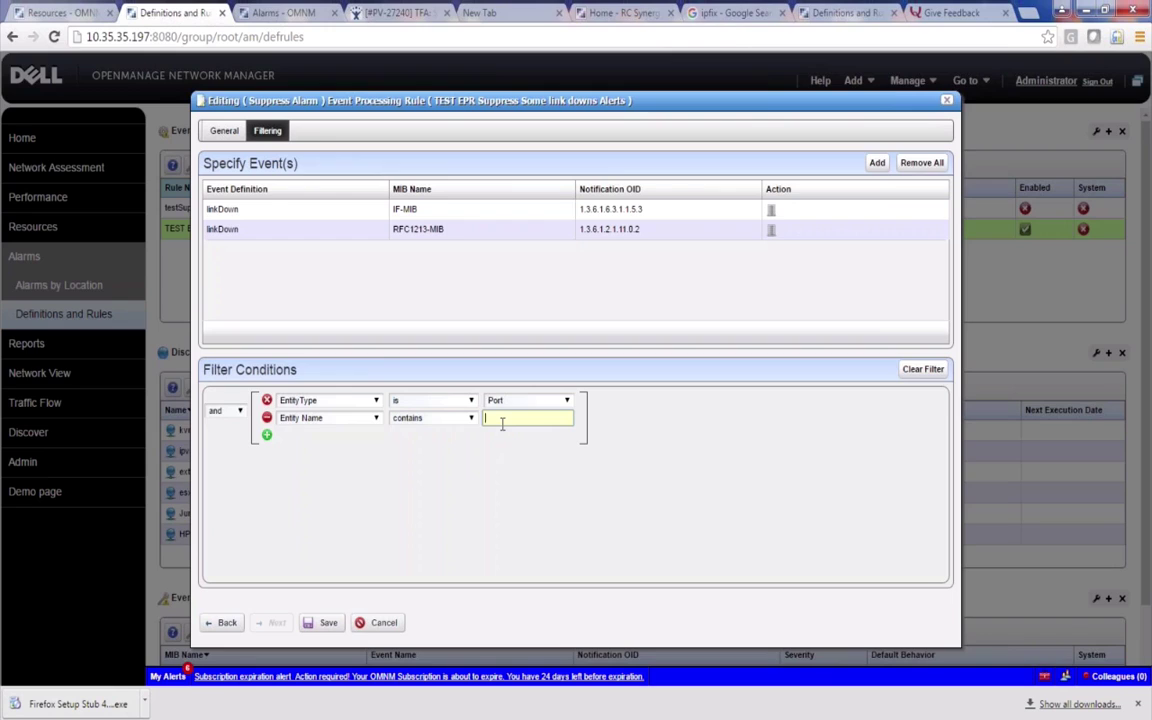
pyautogui.write('BRI')
pyautogui.click(872, 428)
pyautogui.click(947, 101)
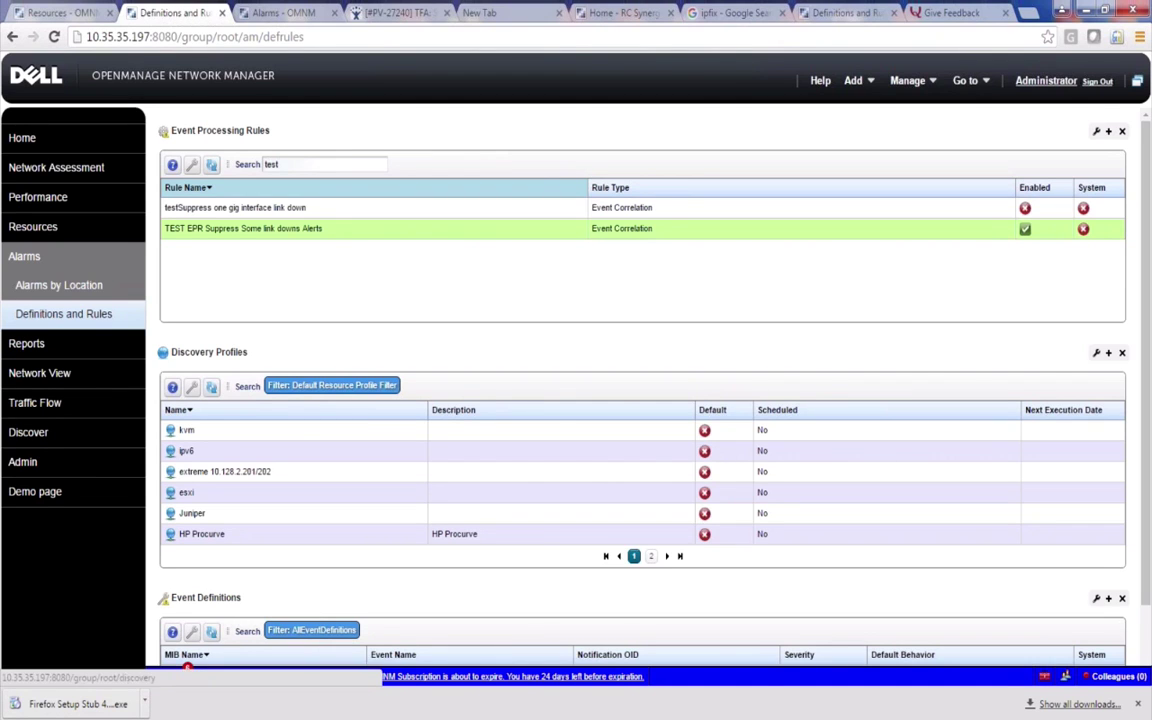
# Step: Bring up the Dell OMNM Tech Talk slideshow and advance to the 'Thank you for joining us!' slide
pyautogui.moveTo(700, 718)
pyautogui.click(933, 707)
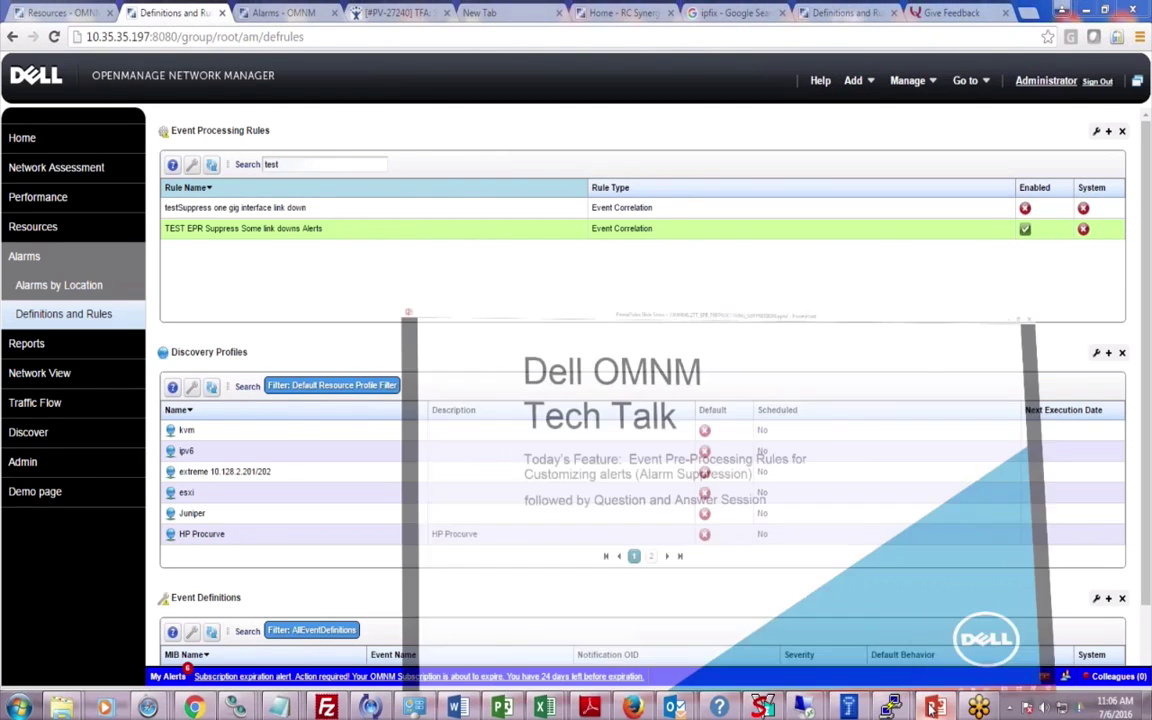
pyautogui.press('Right')
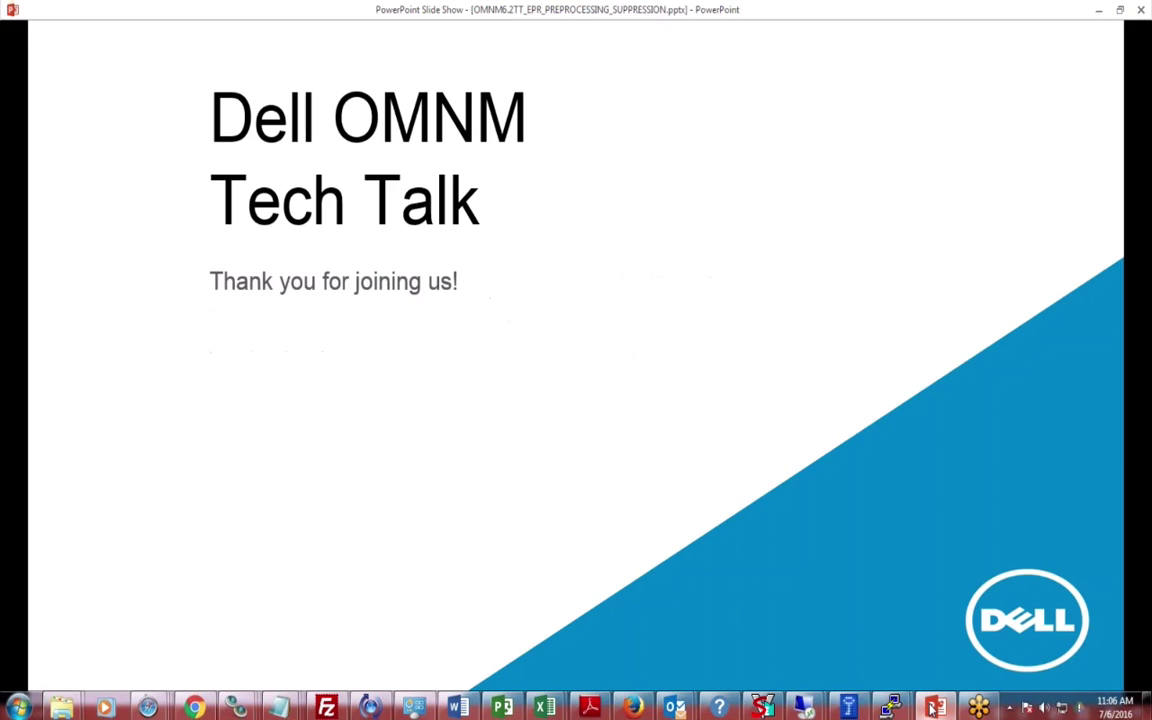